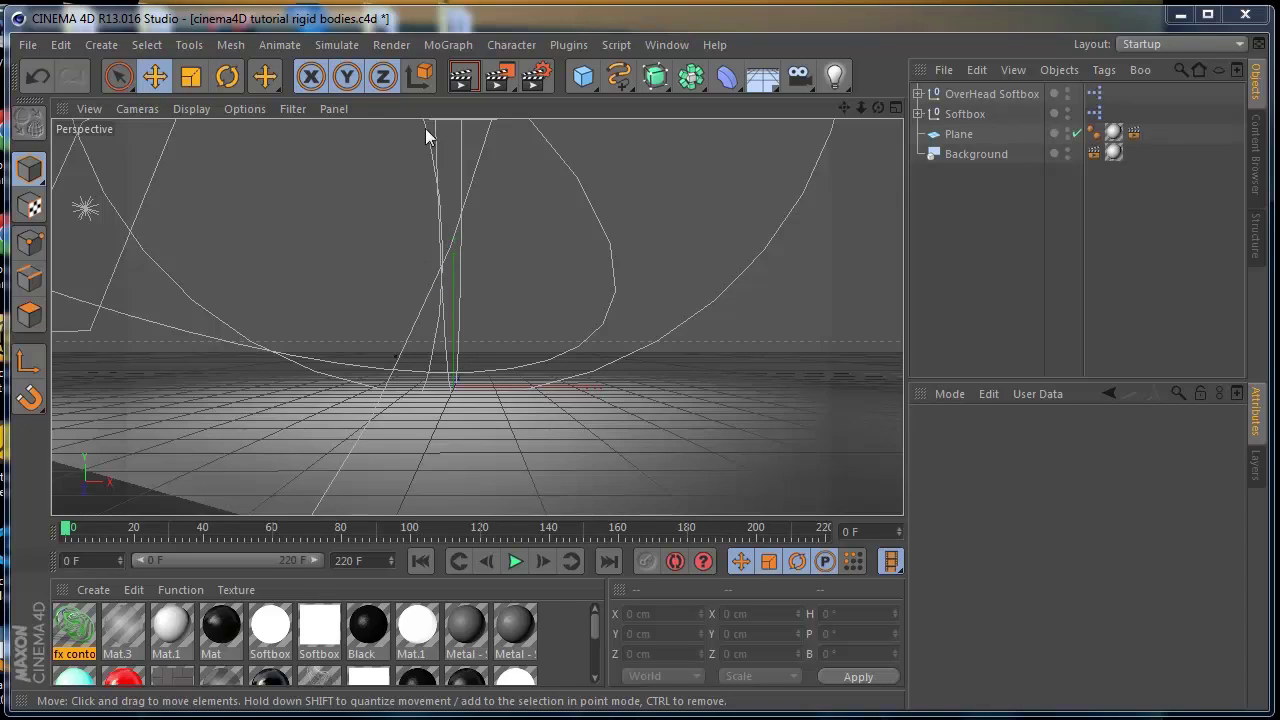
Add a MoText object and move it to the left in the scene
left_click(450, 46)
left_click(481, 275)
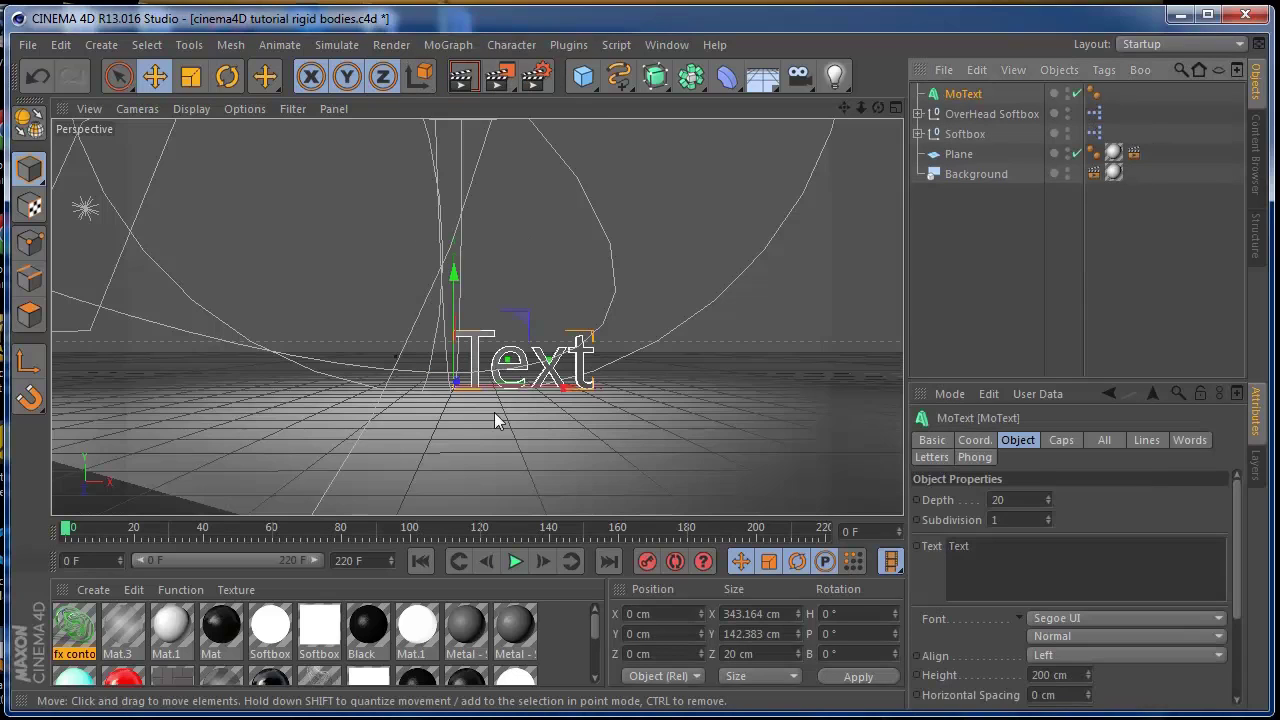
left_click_drag(568, 393, 514, 397)
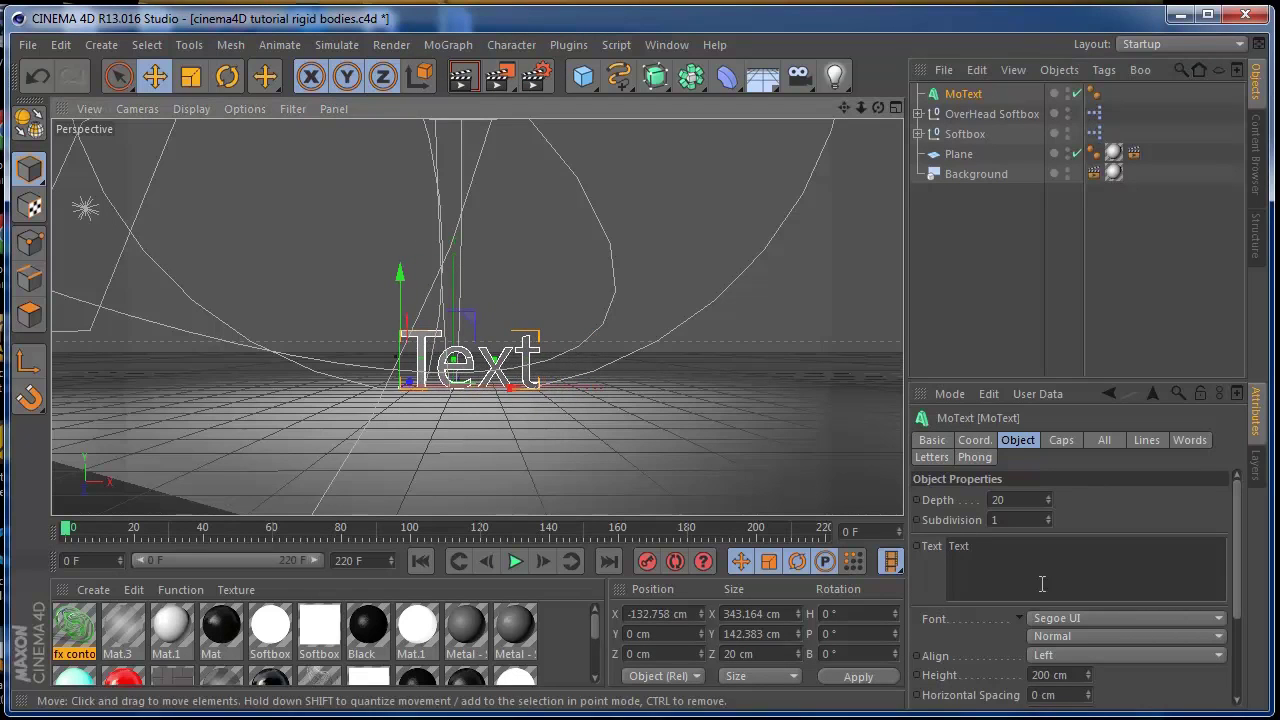
Change the MoText text to 'RISE' and set its font to TYPOGRAPH PRO ExtraBold
left_click(960, 547)
double_click(960, 547)
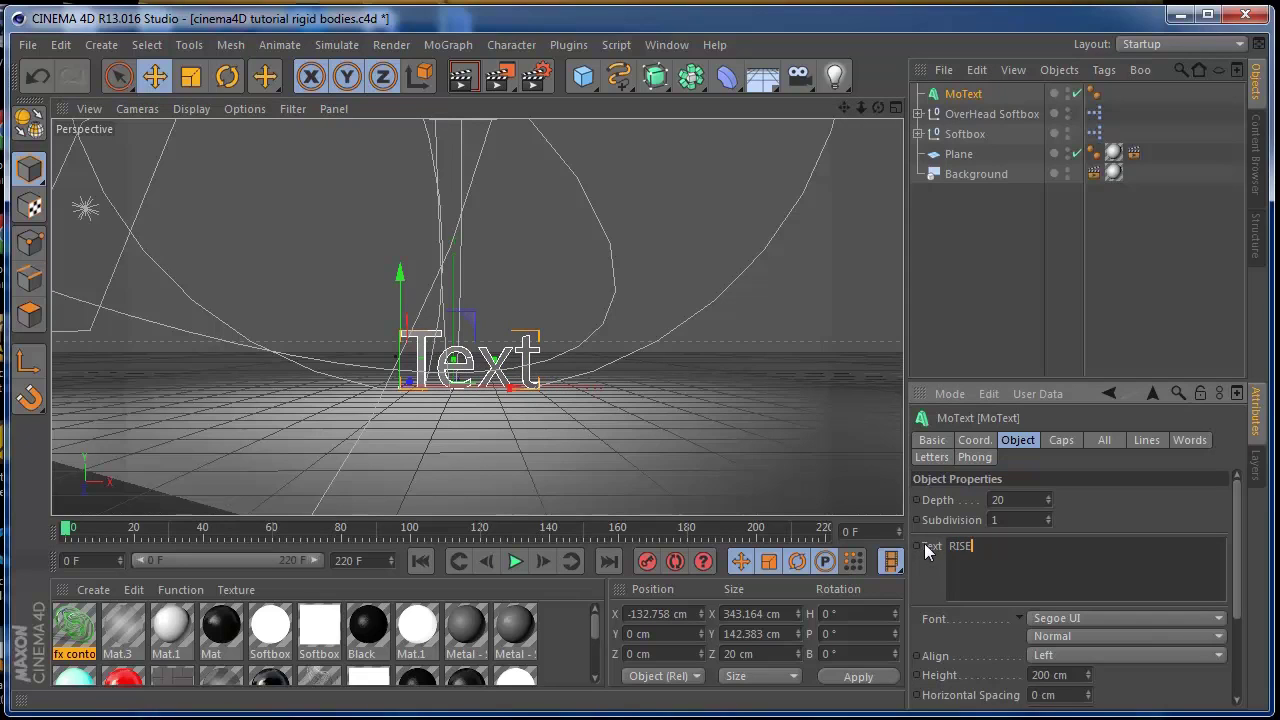
type("RISE")
left_click(1154, 620)
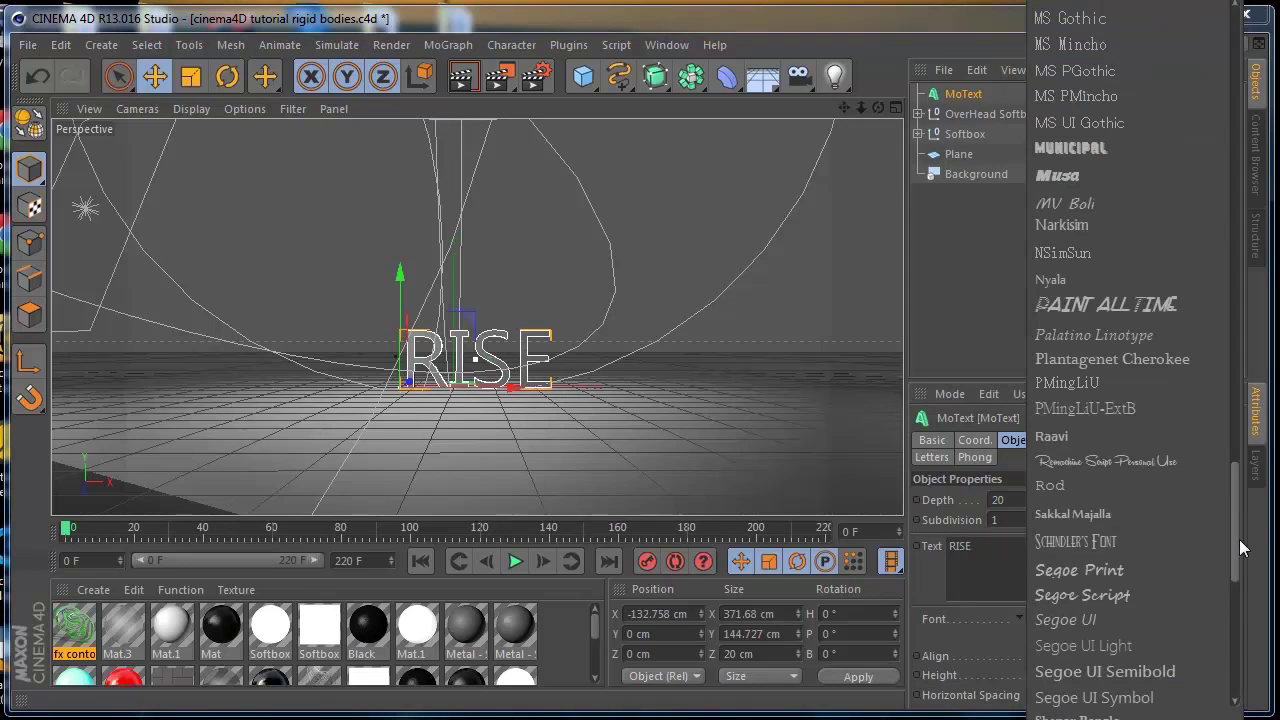
left_click_drag(1239, 539, 1230, 615)
scroll(1200, 630, "down", 1)
left_click(1110, 683)
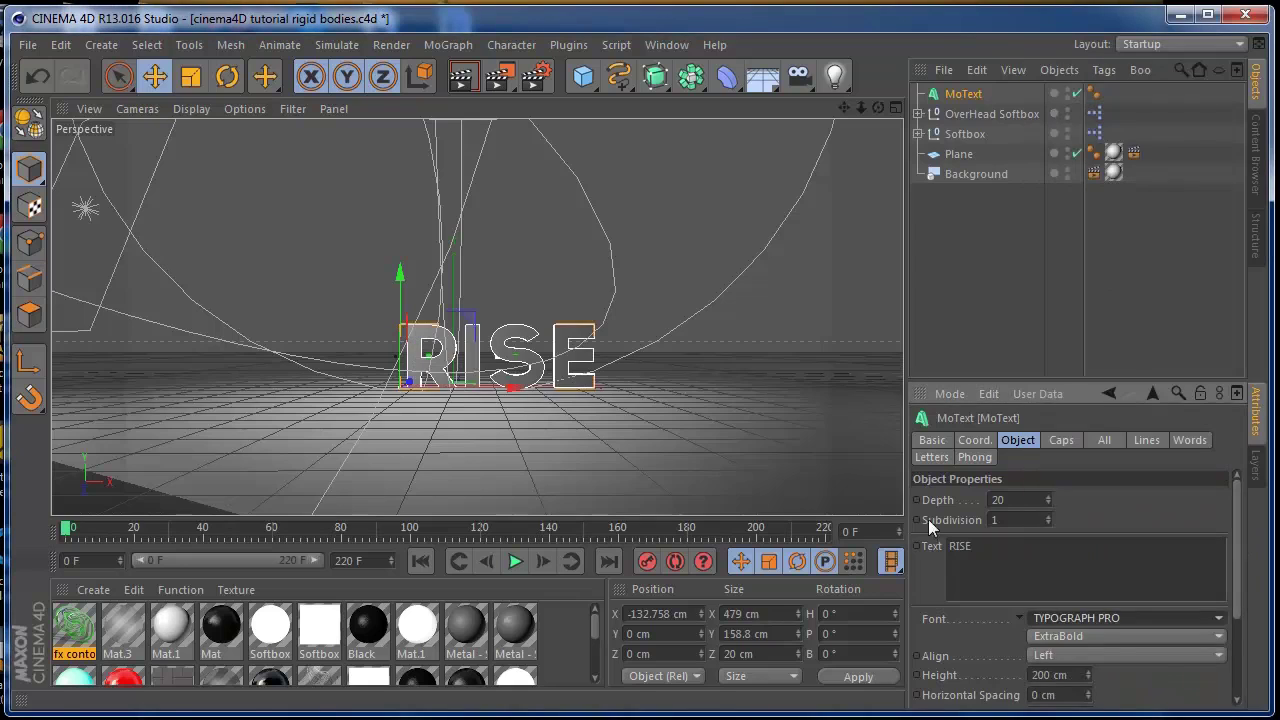
Move the RISE text further left, set its Height to 253 cm and deepen the extrusion
left_click_drag(535, 390, 494, 392)
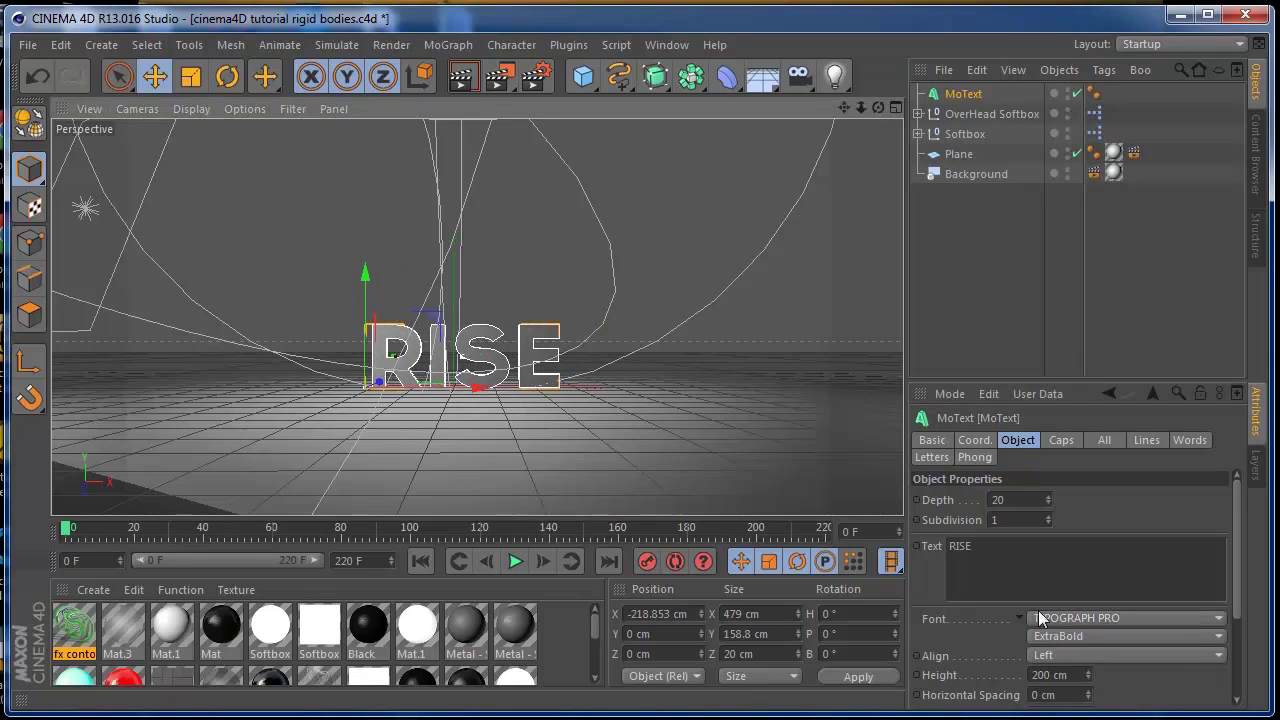
left_click_drag(1090, 676, 1086, 680)
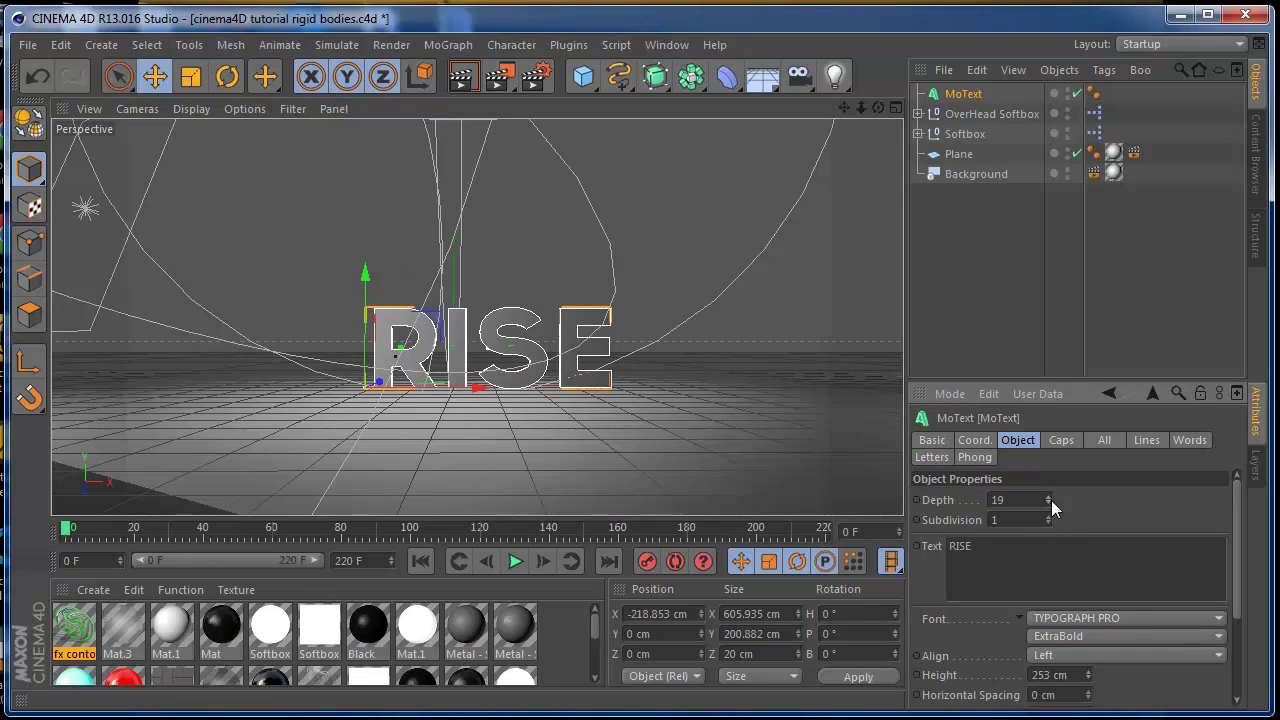
left_click_drag(1048, 500, 1048, 445)
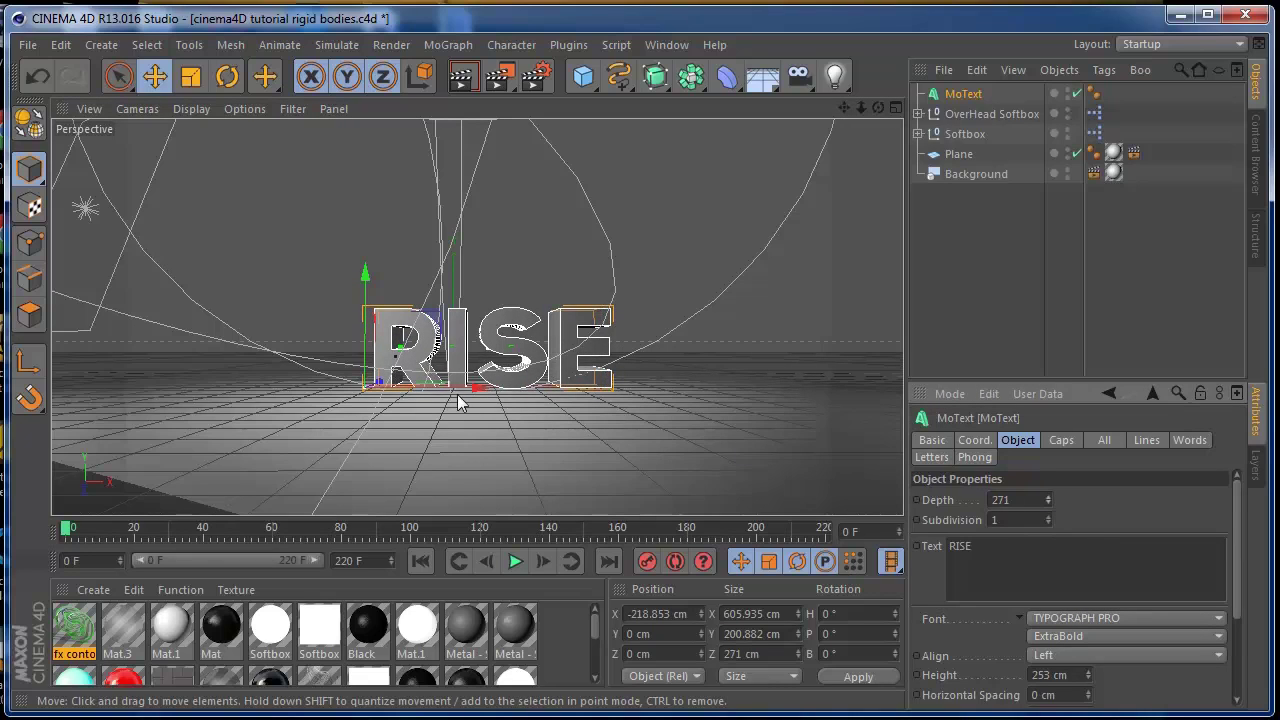
Set the extrusion Depth to 179, shift the text left again and lift it high
left_click_drag(457, 394, 444, 394)
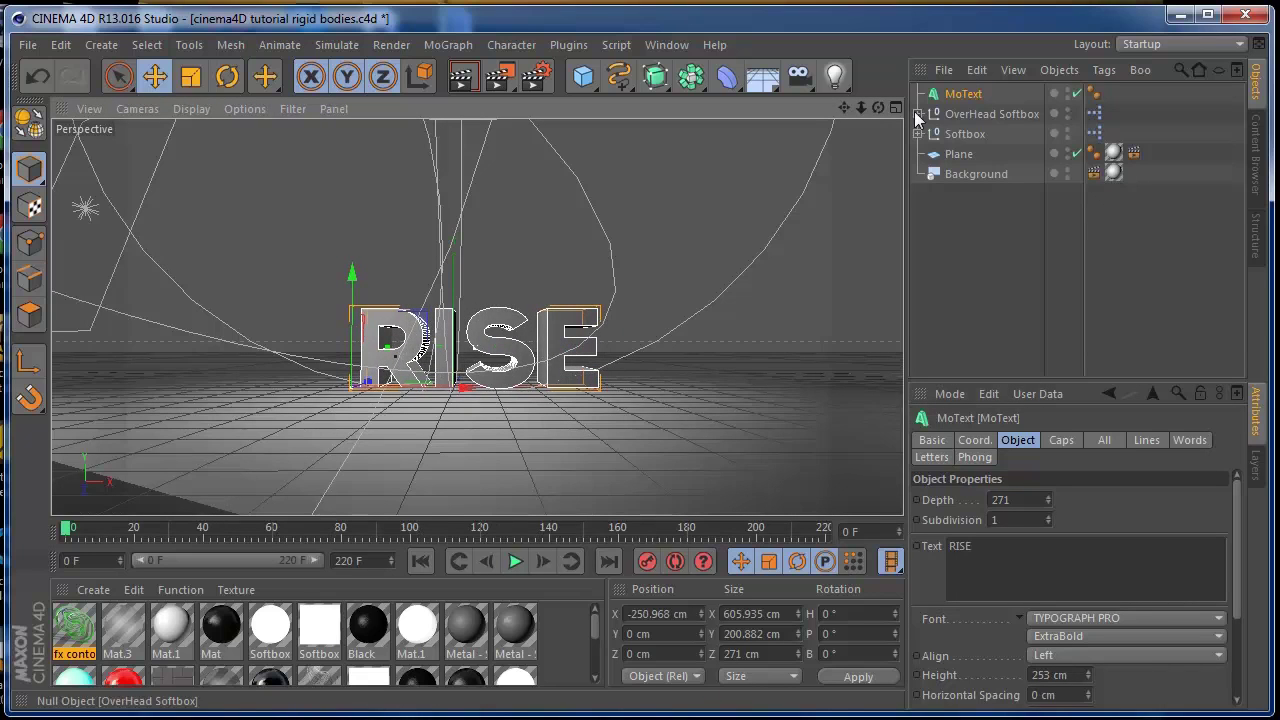
left_click_drag(878, 107, 835, 118)
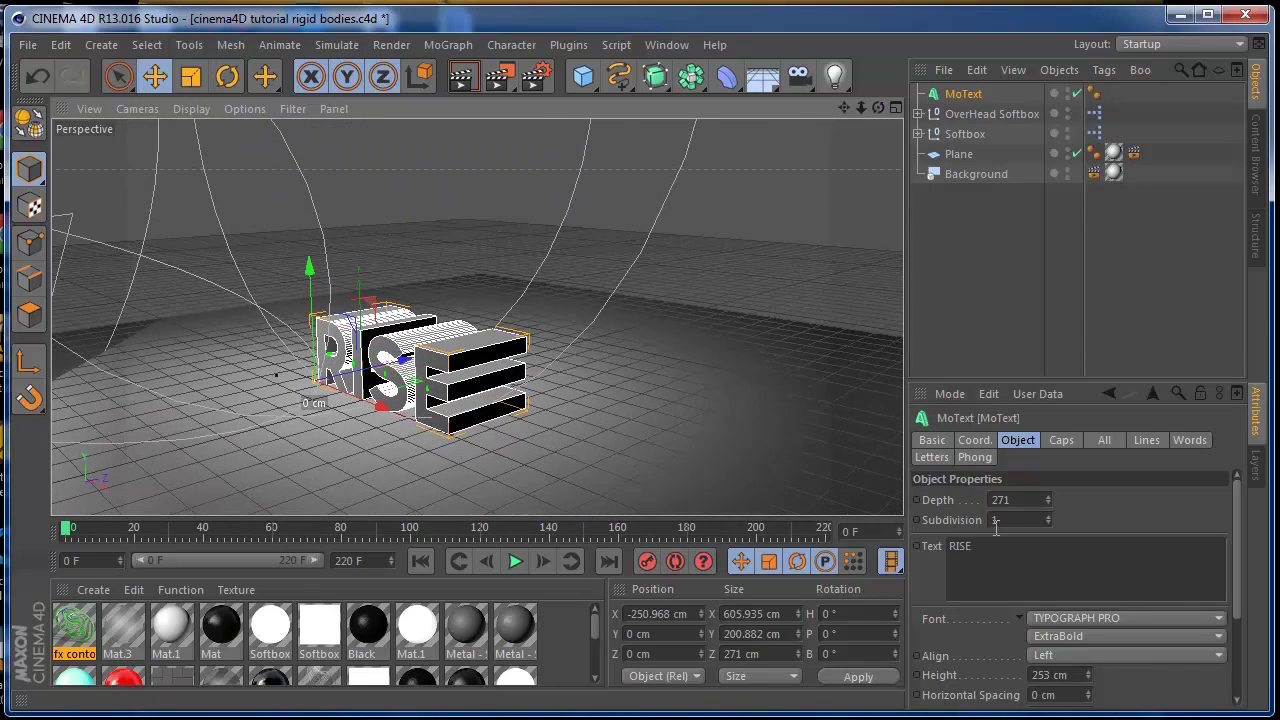
left_click_drag(1048, 500, 1000, 503)
key("ctrl+shift+z")
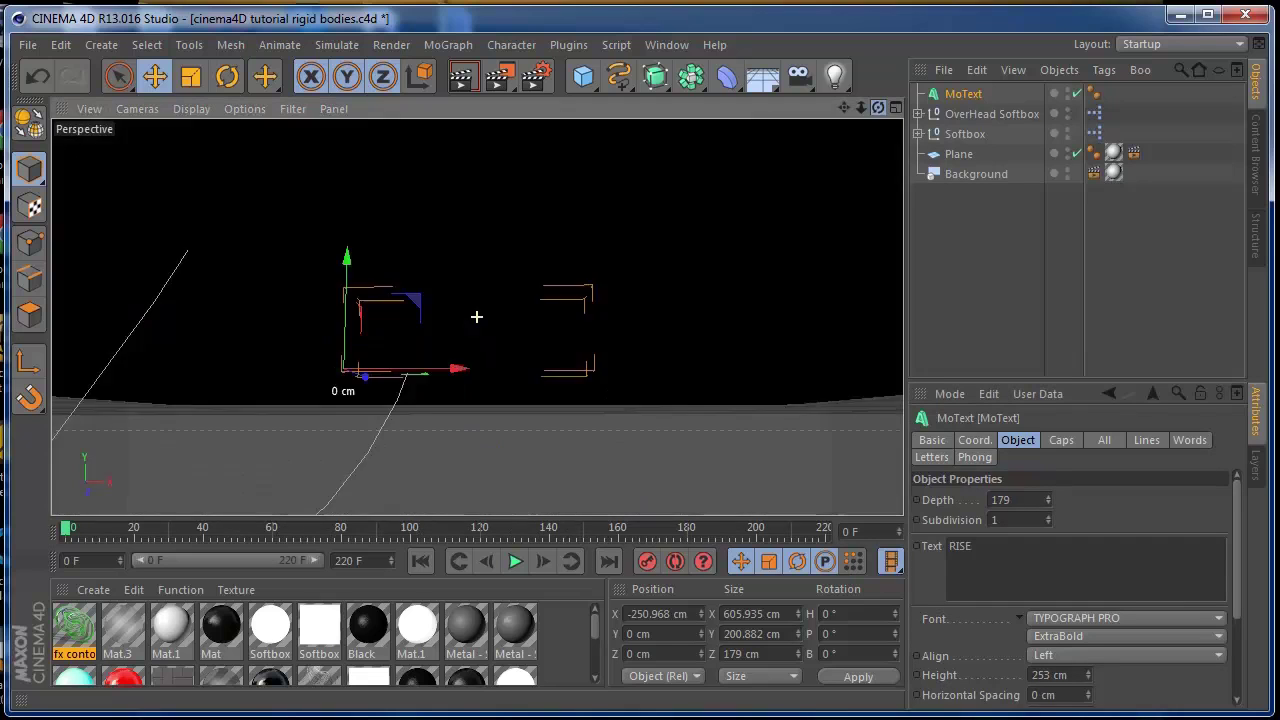
left_click_drag(477, 316, 613, 401, "alt")
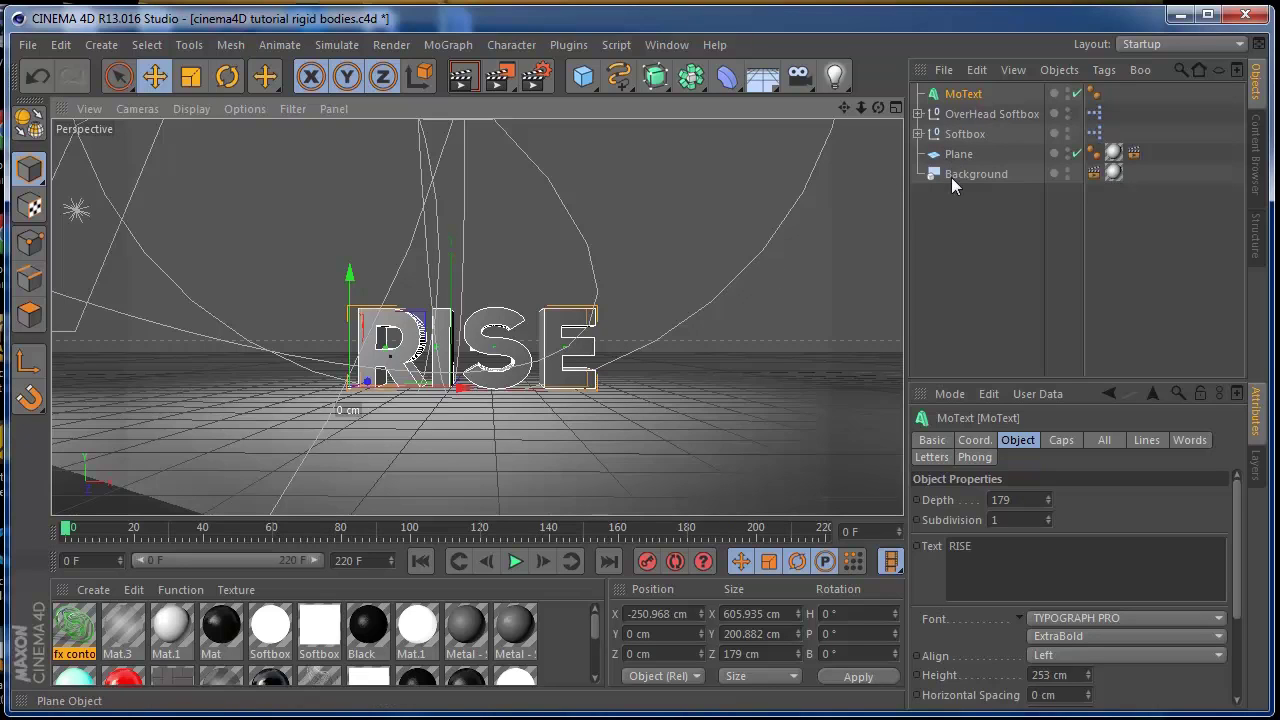
left_click_drag(347, 275, 350, 114)
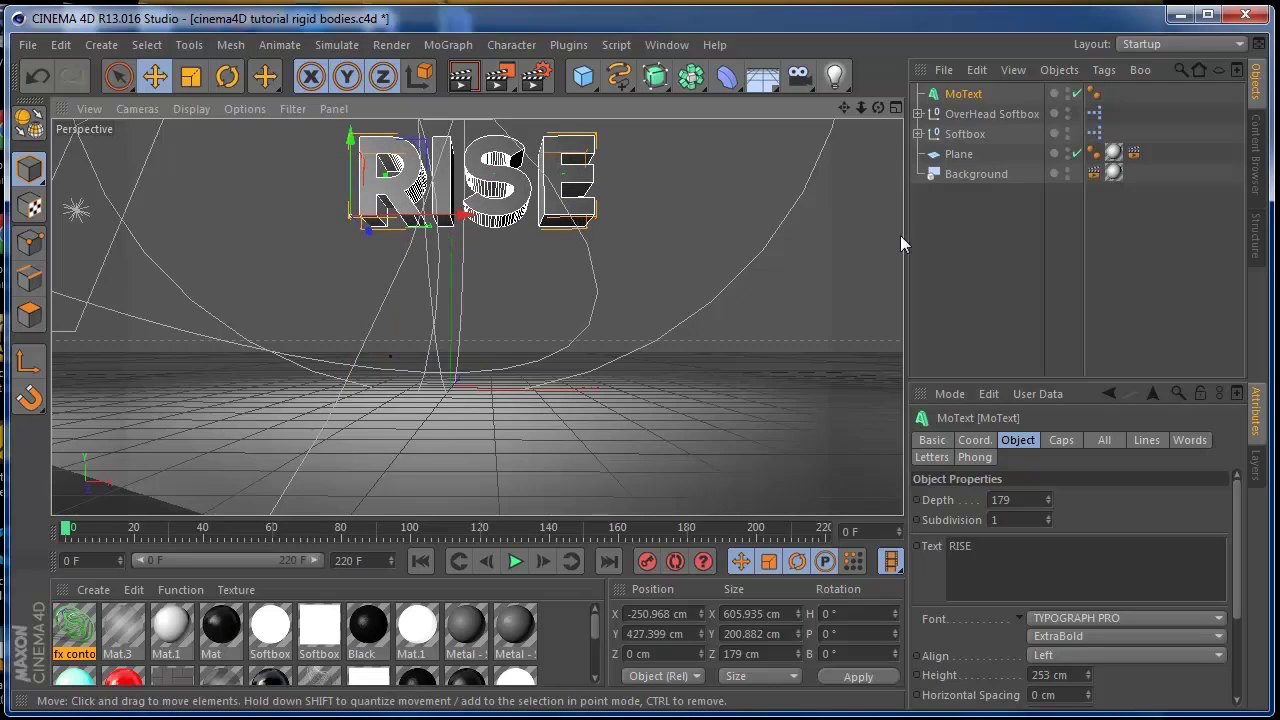
Give the MoText a Rigid Body simulation tag
right_click(962, 94)
mouse_move(1031, 180)
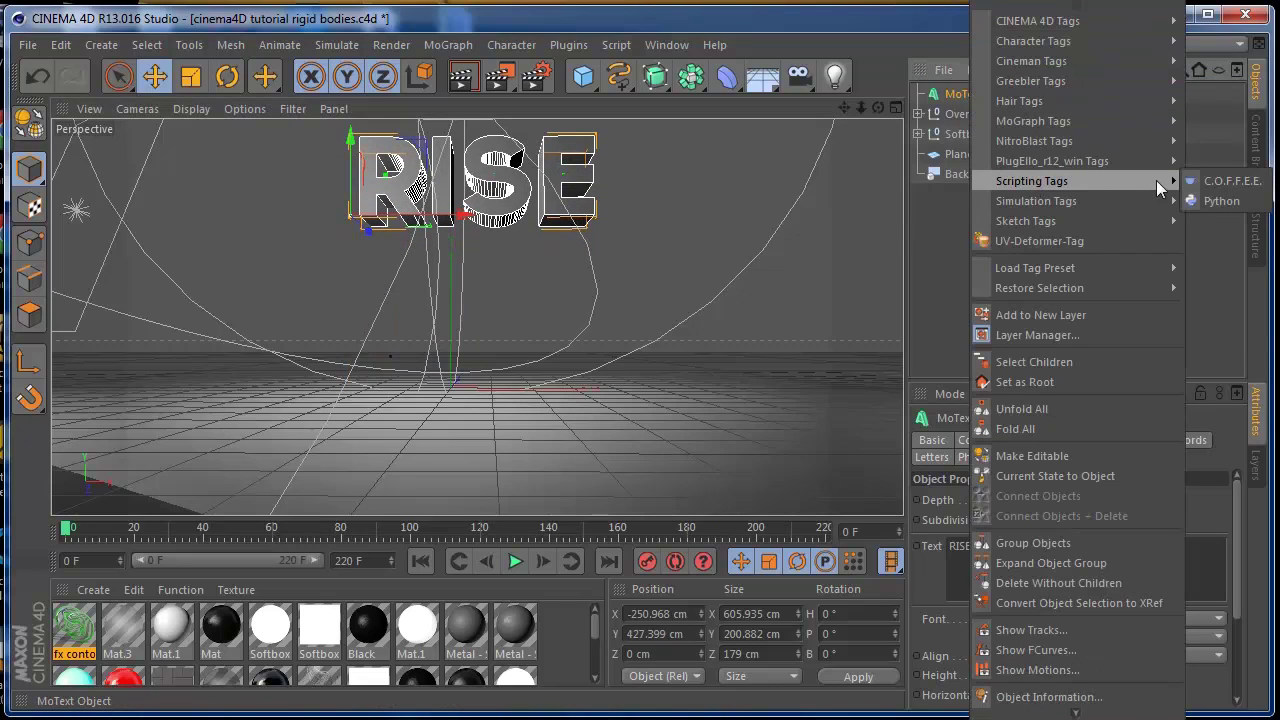
mouse_move(1130, 200)
left_click(1225, 202)
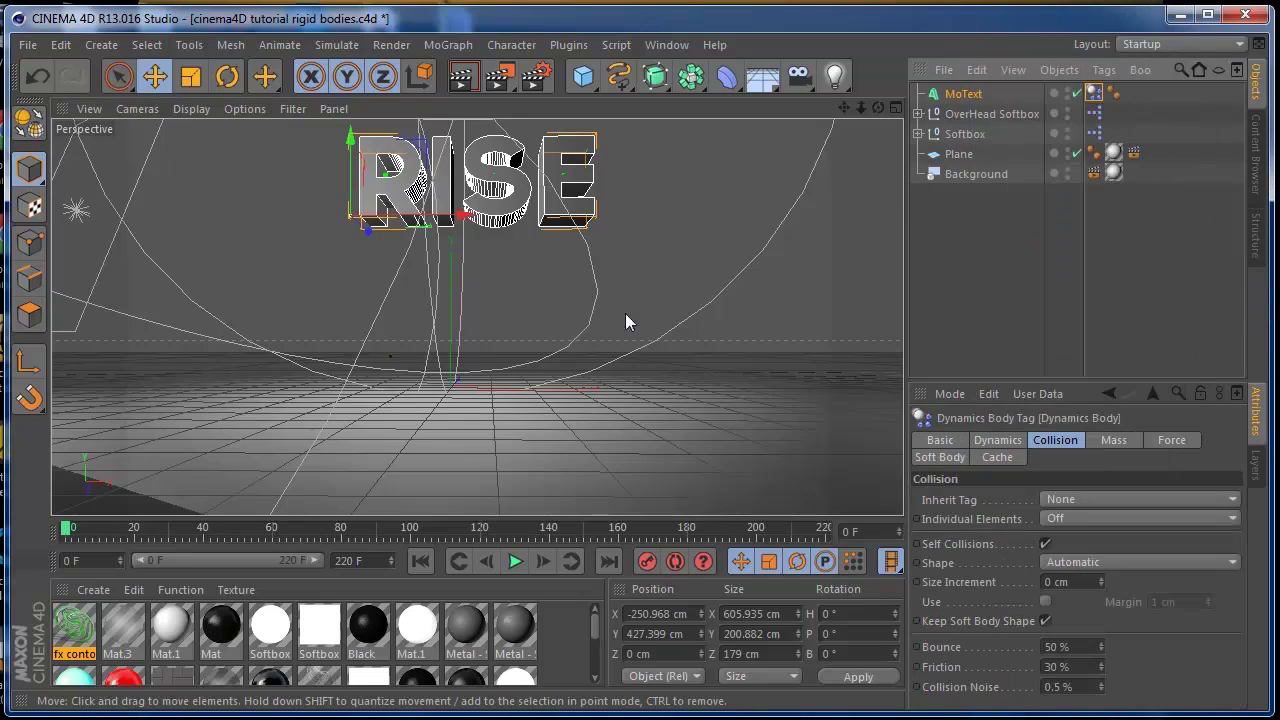
Preview the RISE text falling, then rewind to the first frame
left_click(515, 561)
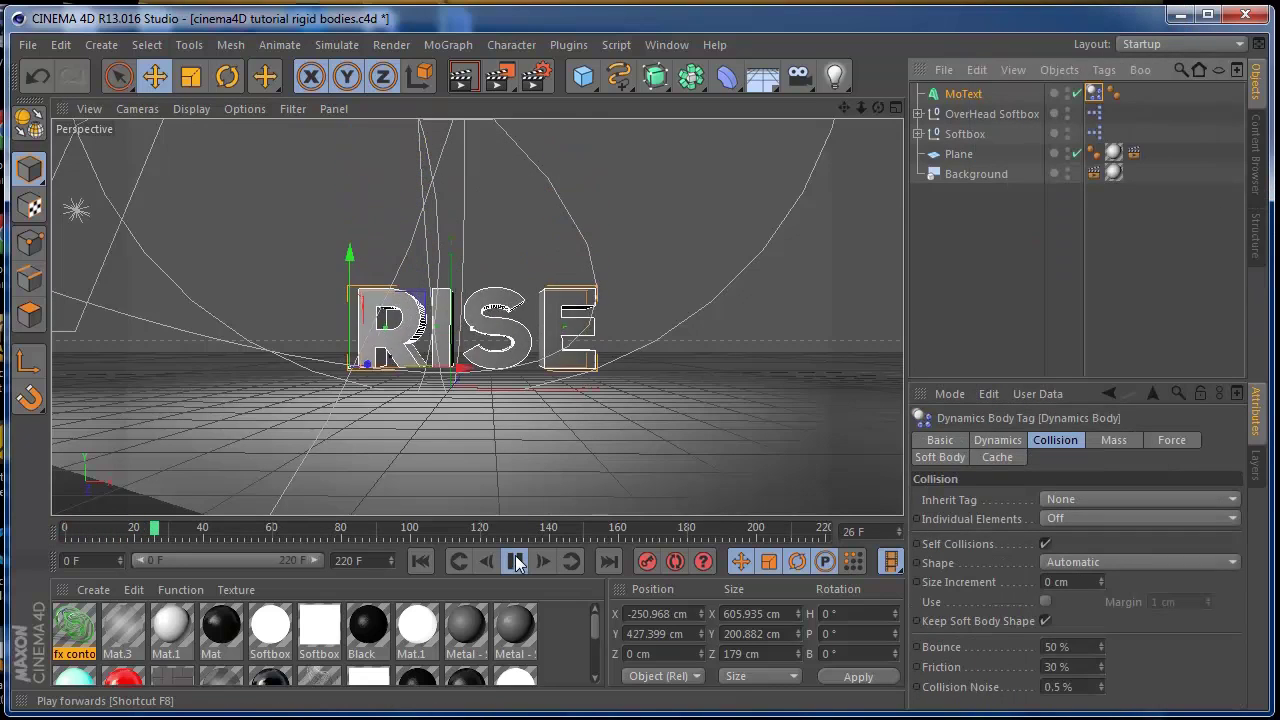
left_click(516, 561)
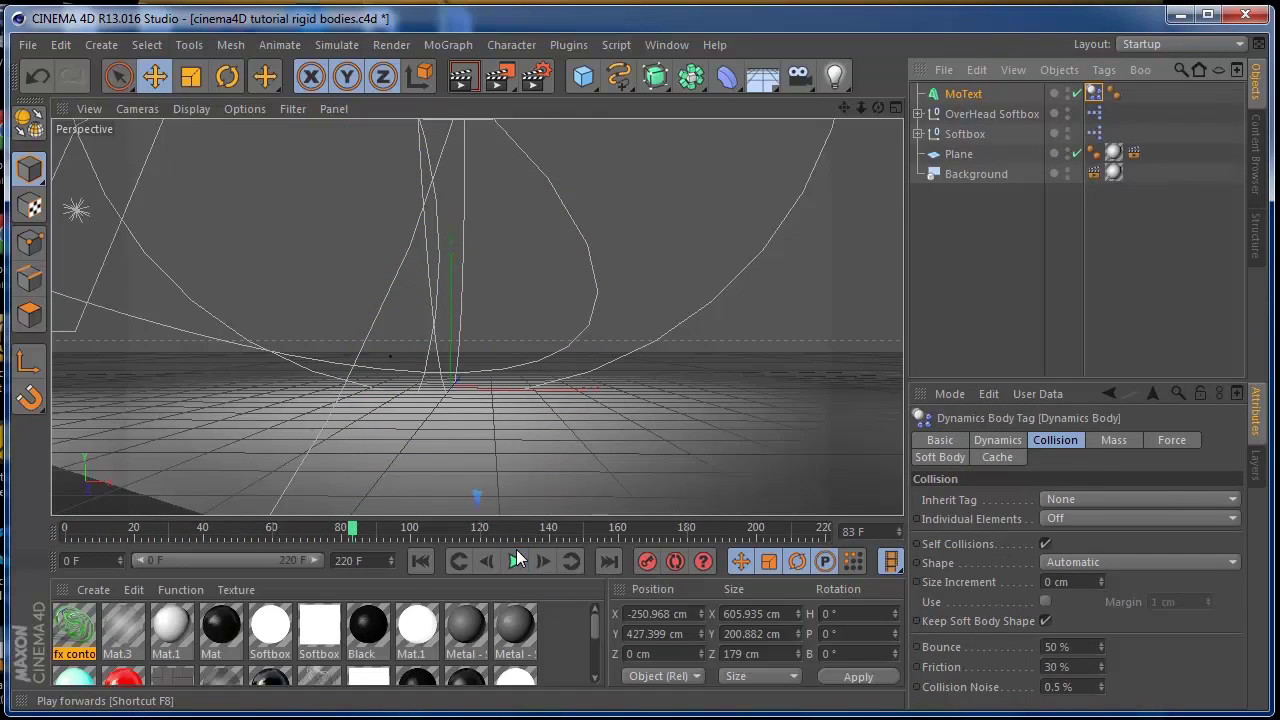
left_click(419, 561)
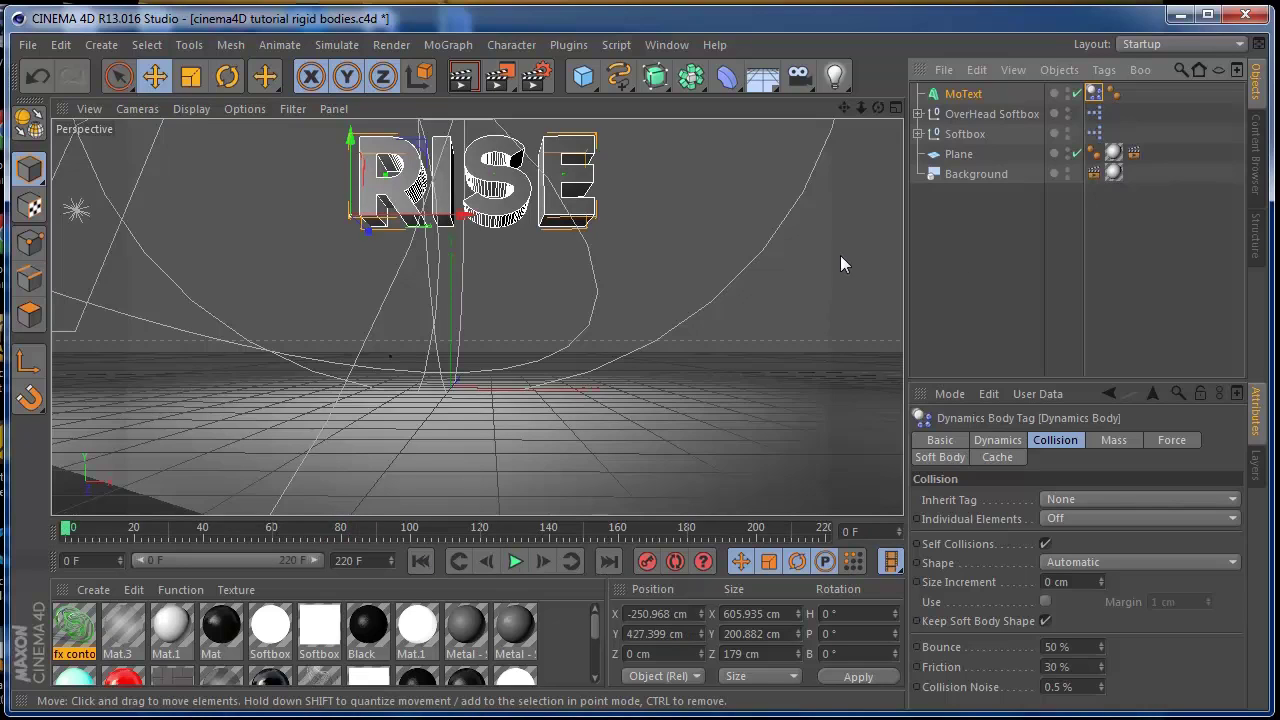
Add a Collider Body simulation tag to the floor Plane
right_click(972, 154)
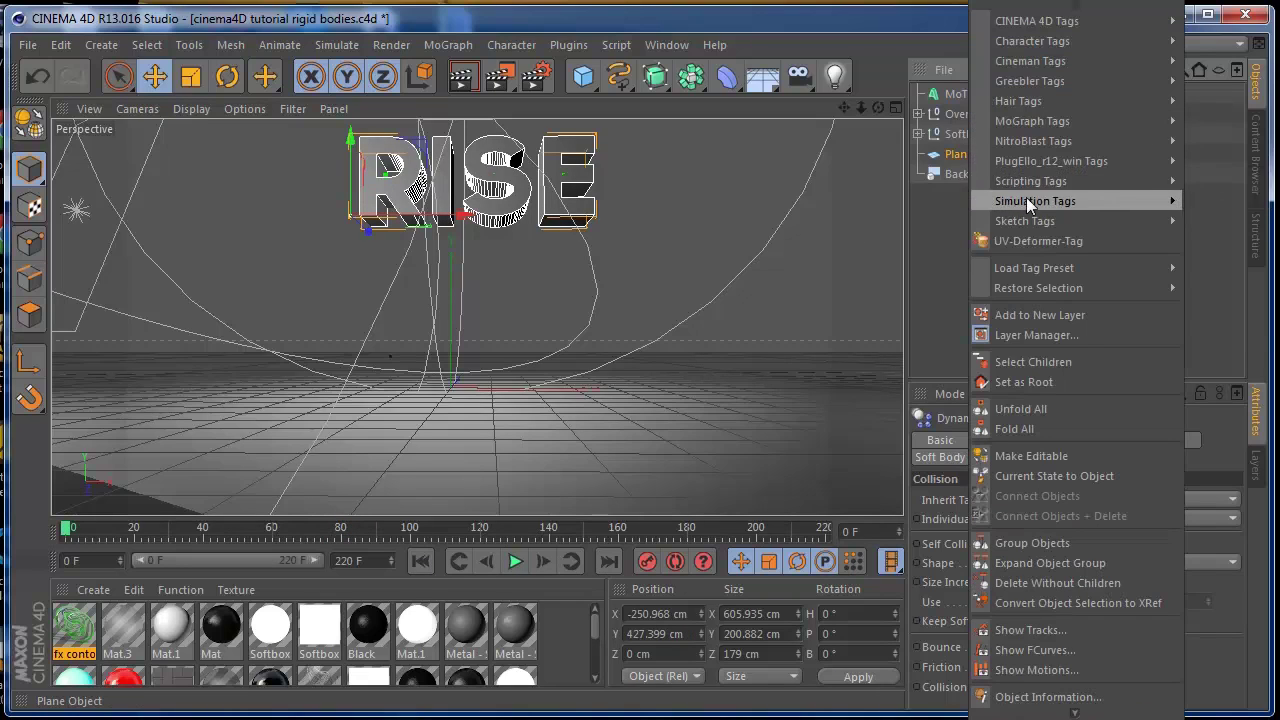
mouse_move(1026, 199)
left_click(1201, 248)
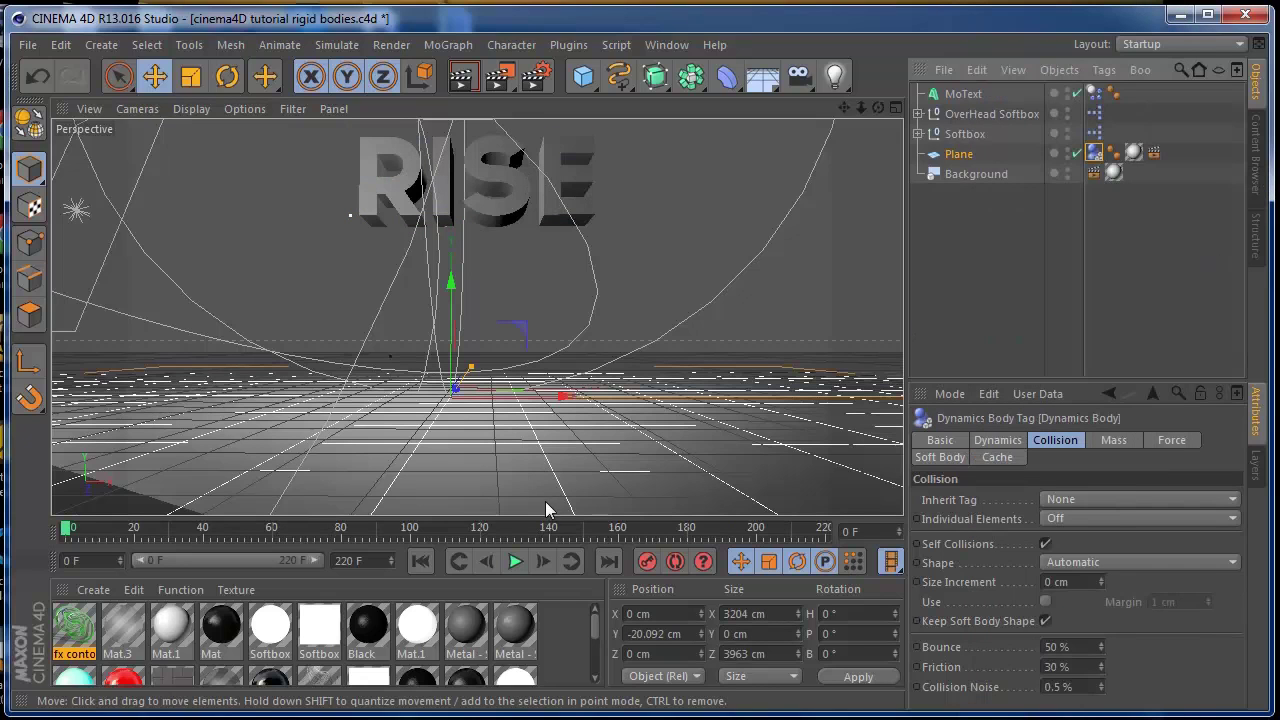
Play to frame 121 to watch RISE land, then select the MoText's Dynamics Body tag
left_click(515, 561)
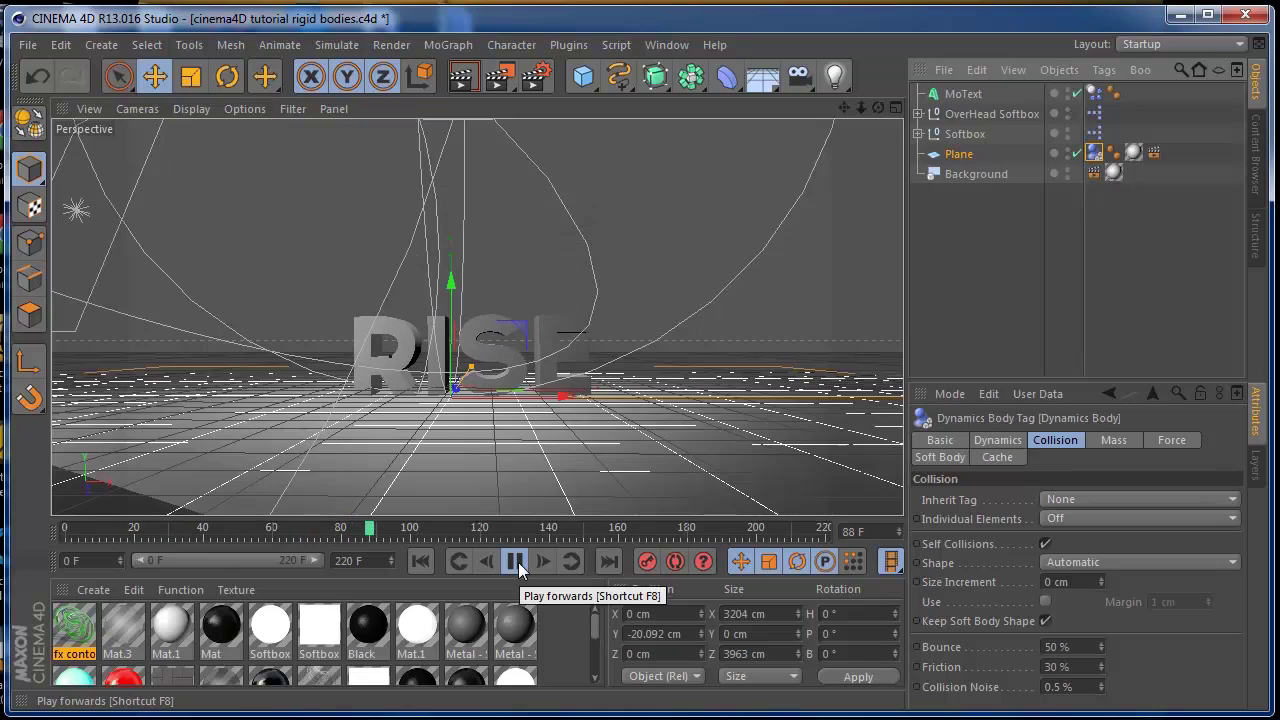
left_click(515, 561)
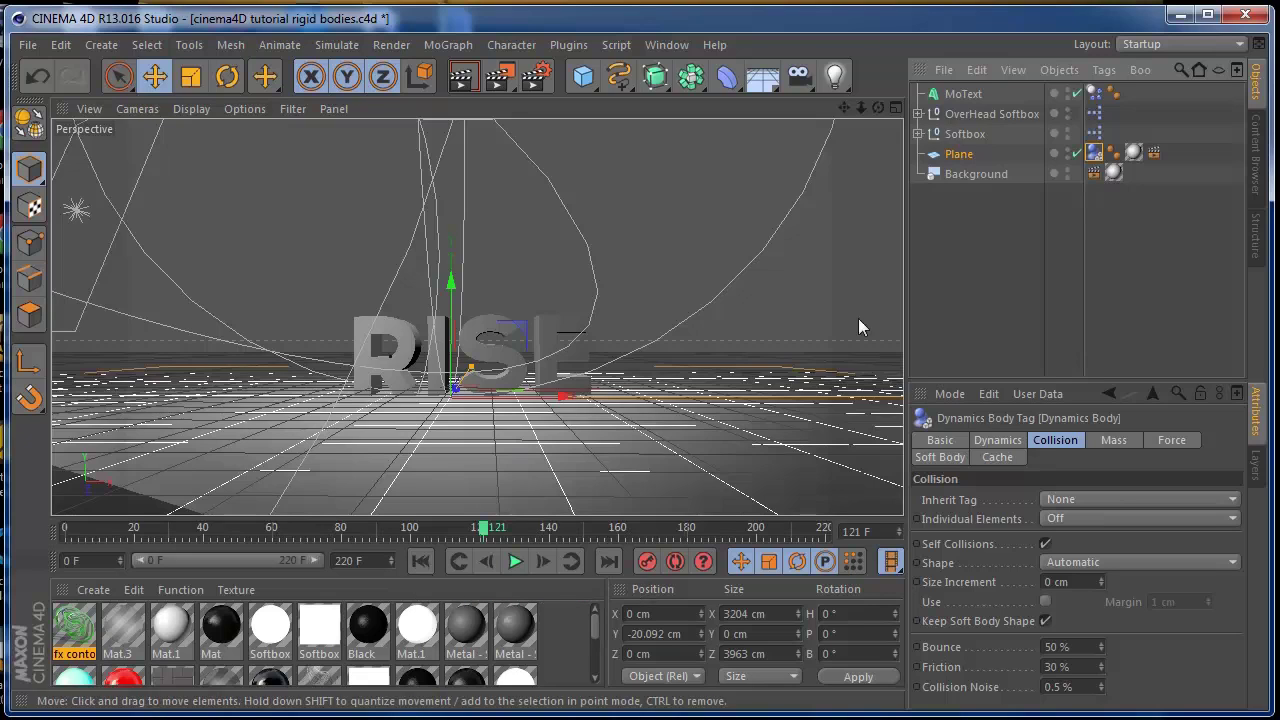
left_click(1113, 92)
left_click(1094, 93)
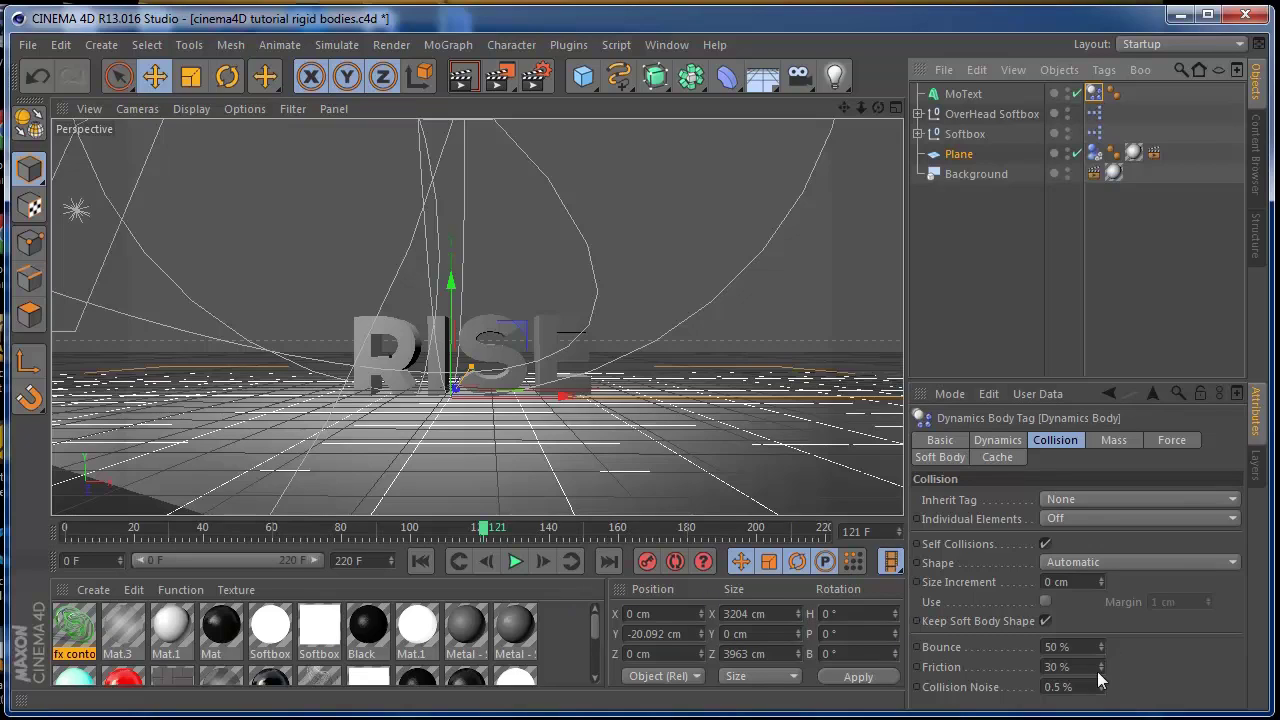
Raise the Collision Bounce to 270 % and preview the strong rebound
left_click_drag(1100, 647, 1100, 610)
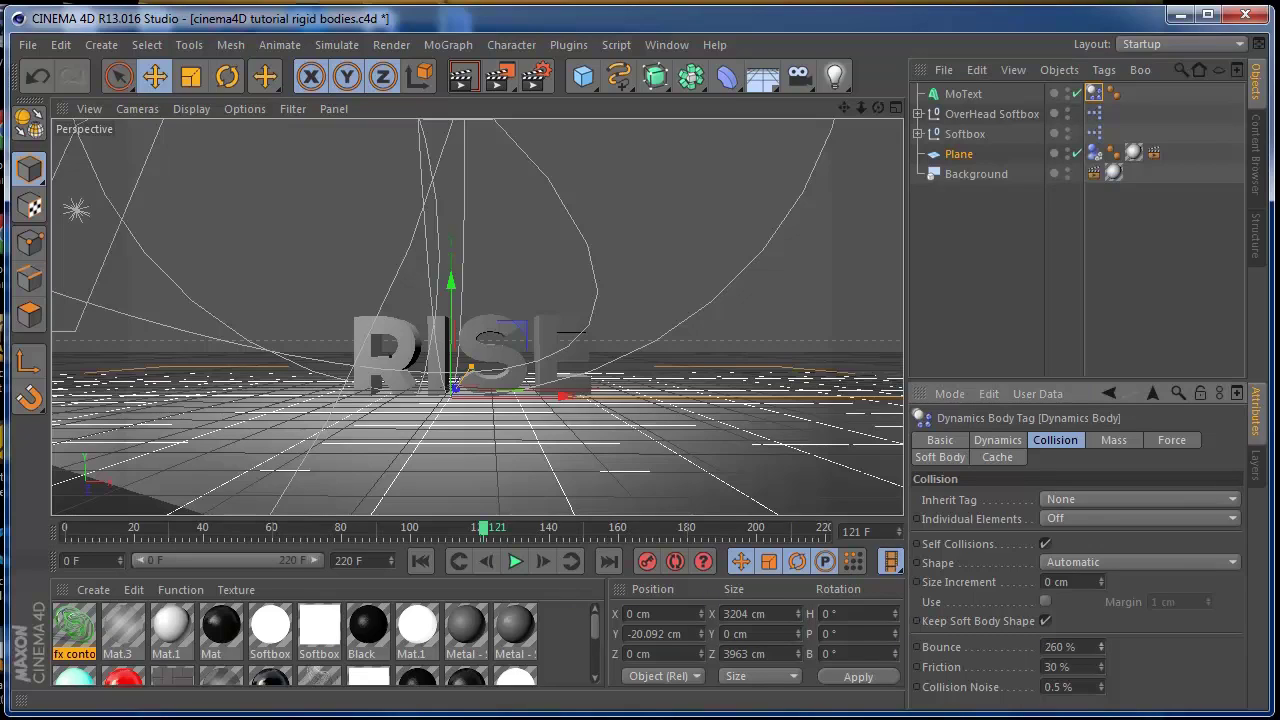
left_click(515, 561)
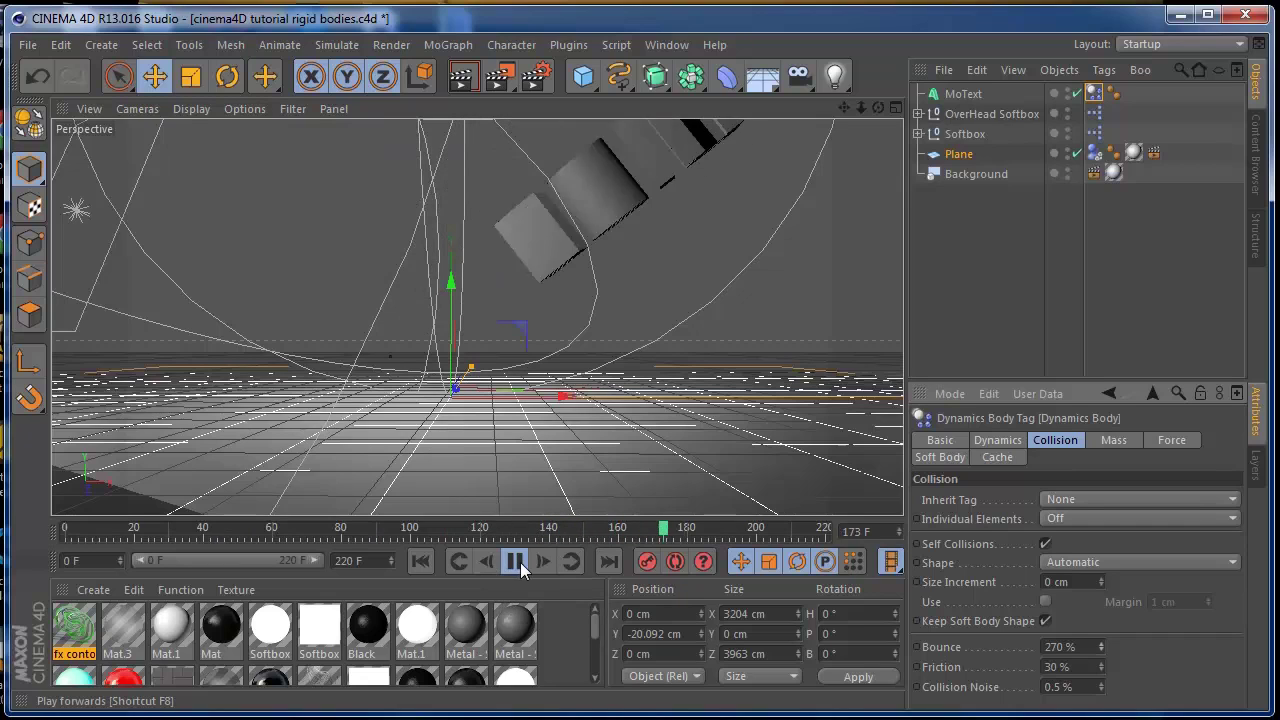
left_click(516, 560)
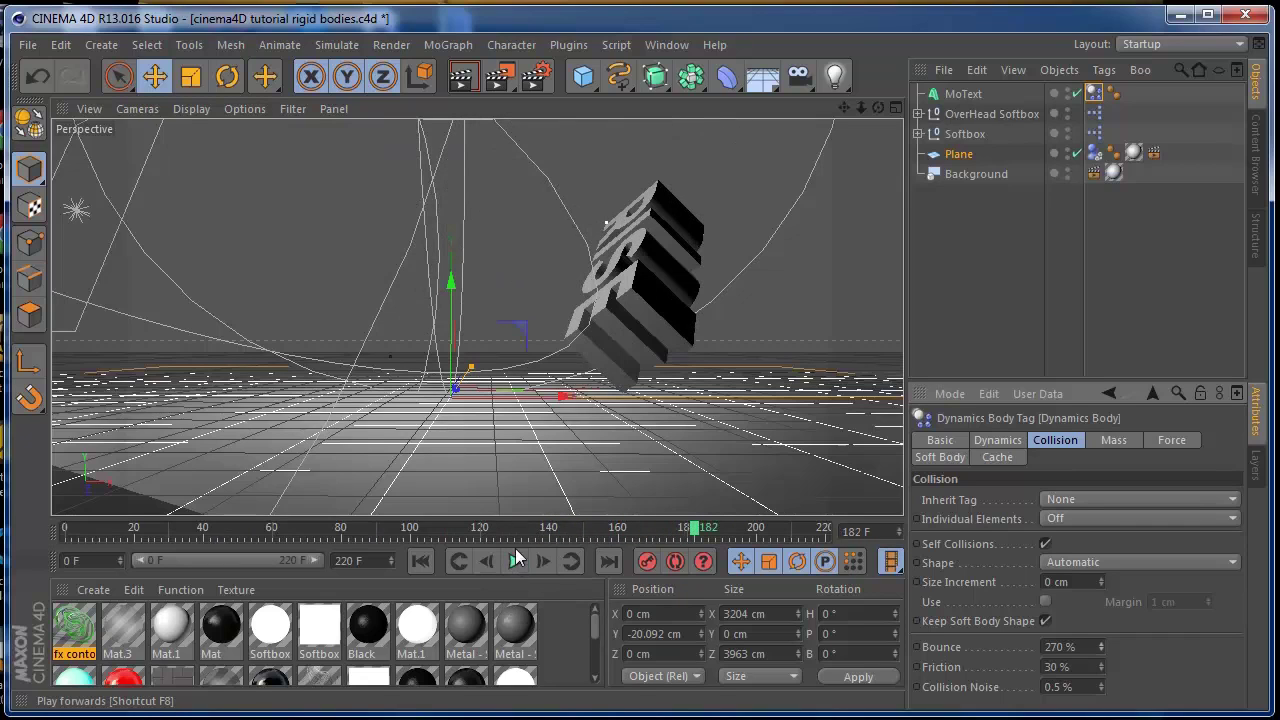
Set Inherit Tag to Apply Tag to Children and Individual Elements to All, then replay
left_click(420, 561)
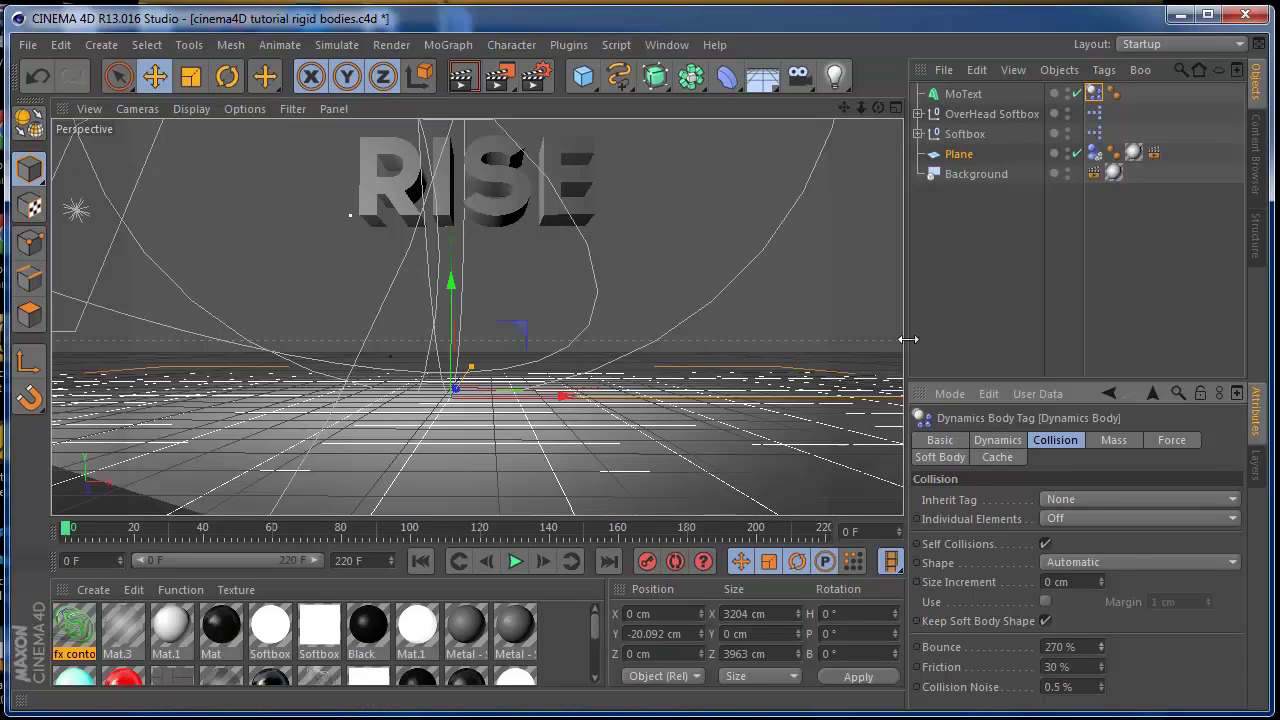
left_click(1133, 500)
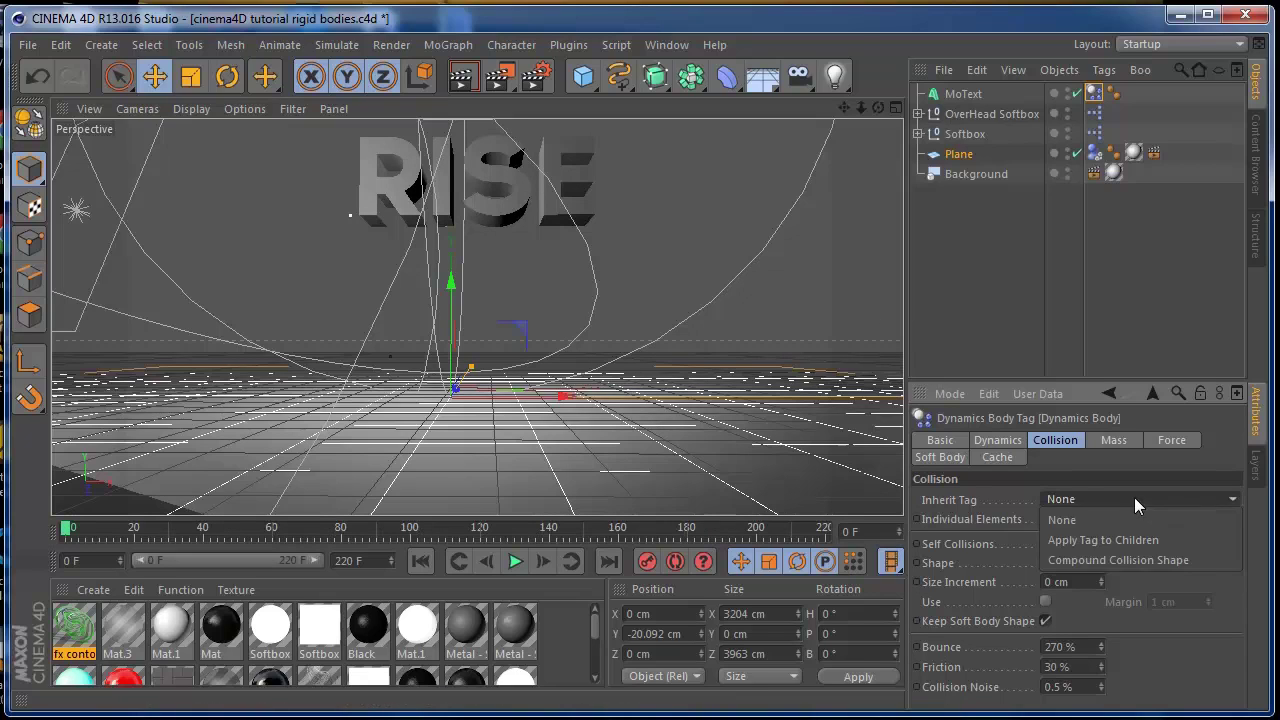
left_click(1123, 539)
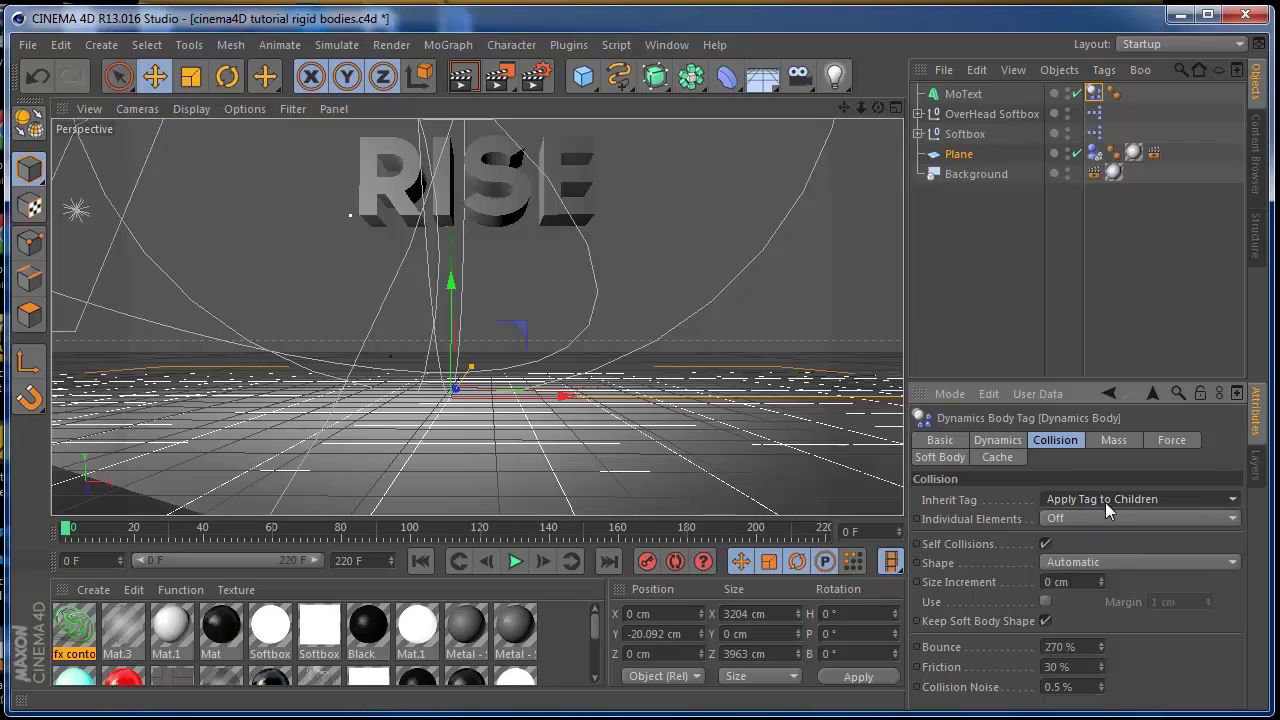
left_click(1095, 519)
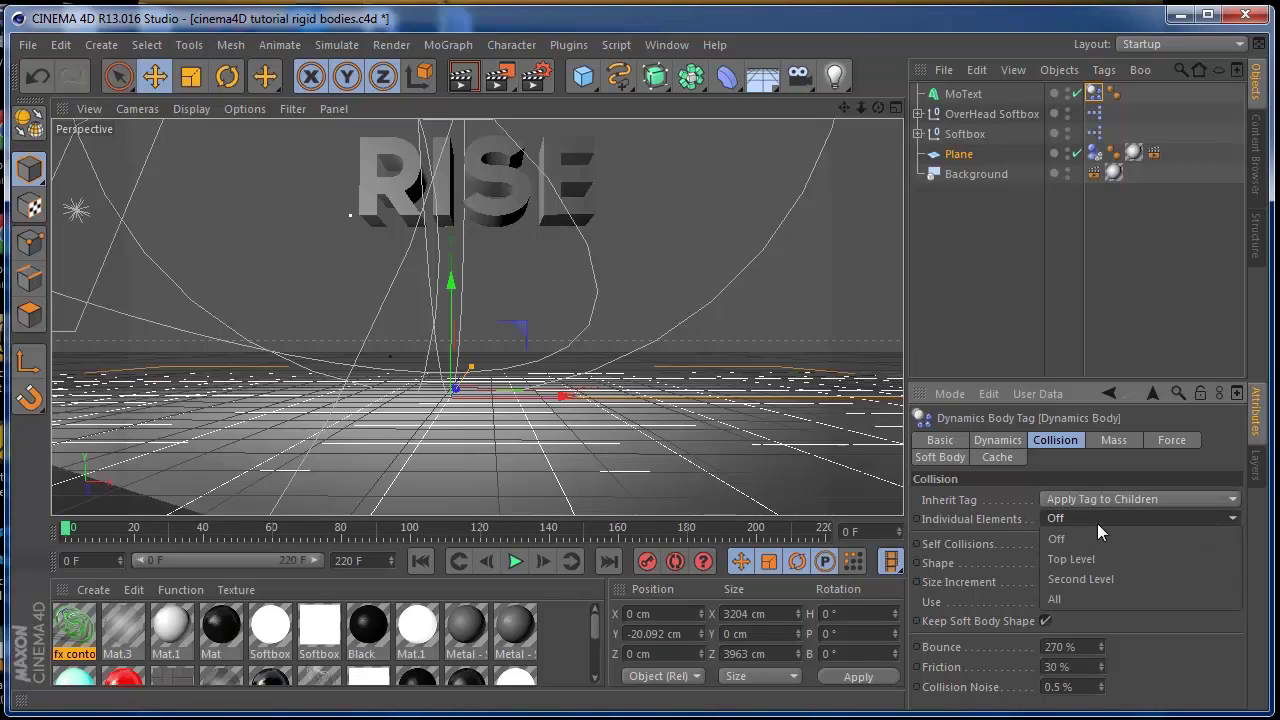
left_click(1091, 600)
left_click(516, 563)
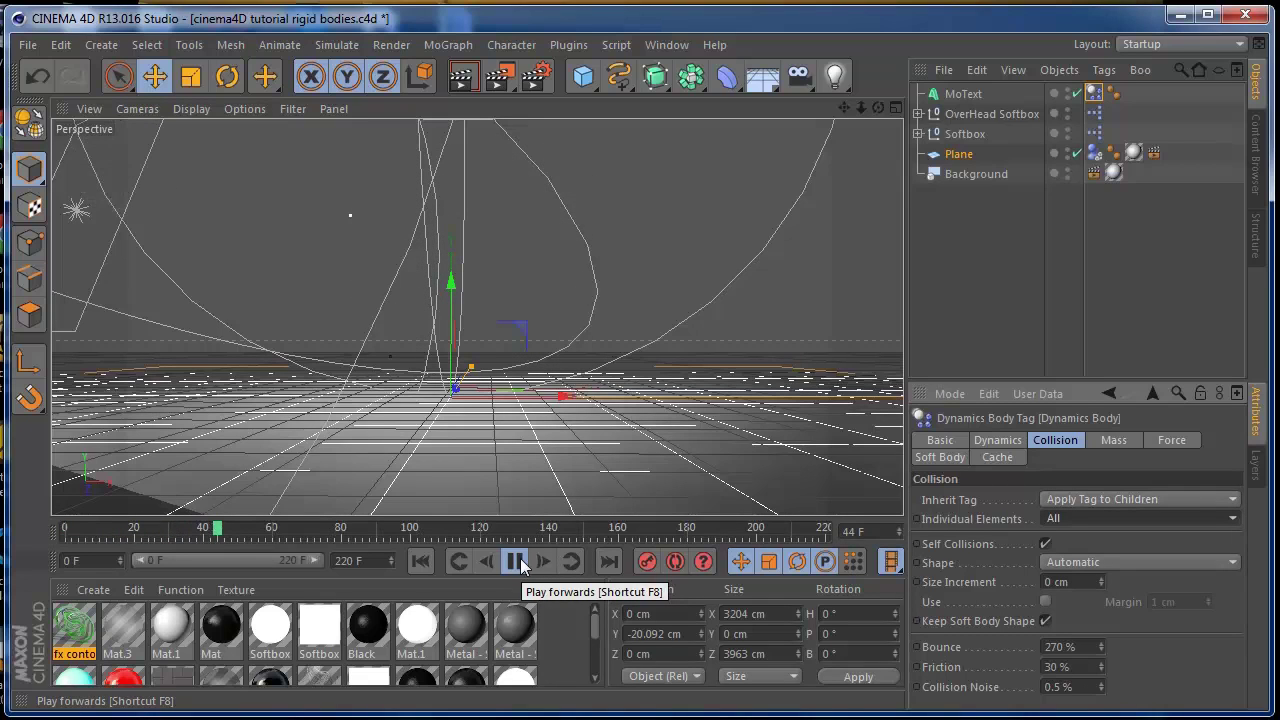
Lower Bounce to 50 % and preview the separate letters settling on the floor
left_click(517, 563)
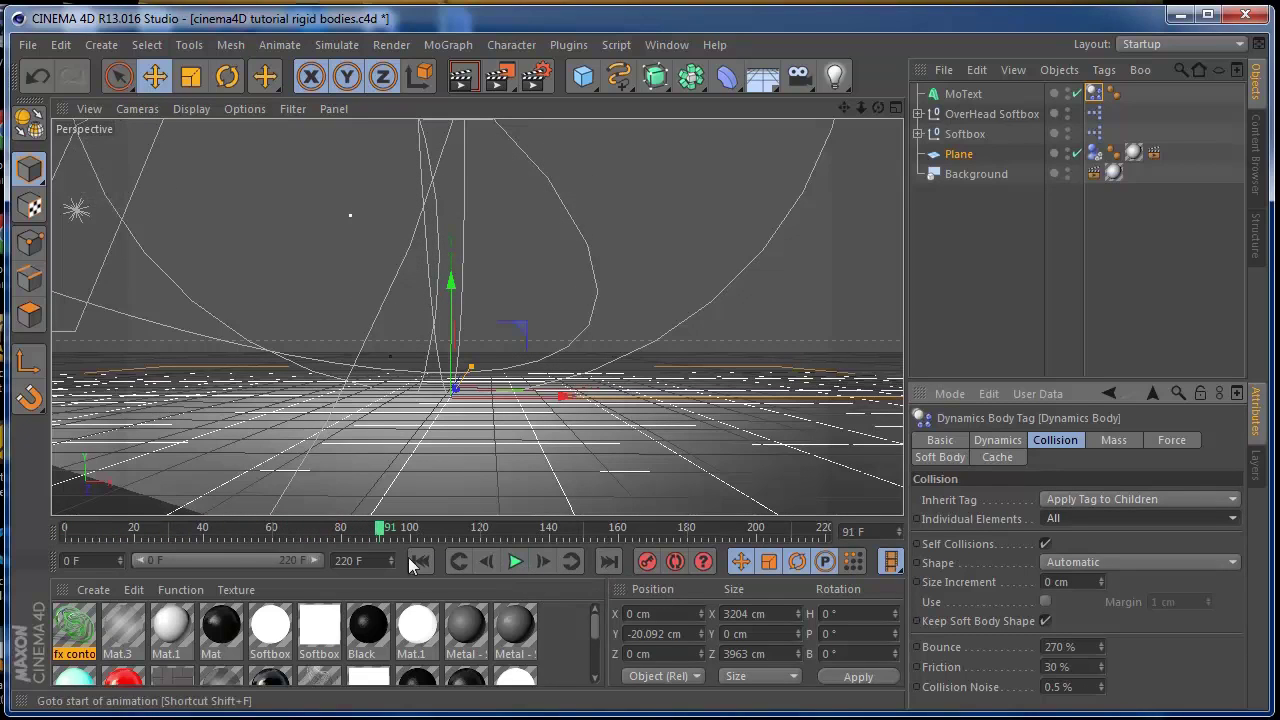
left_click(420, 562)
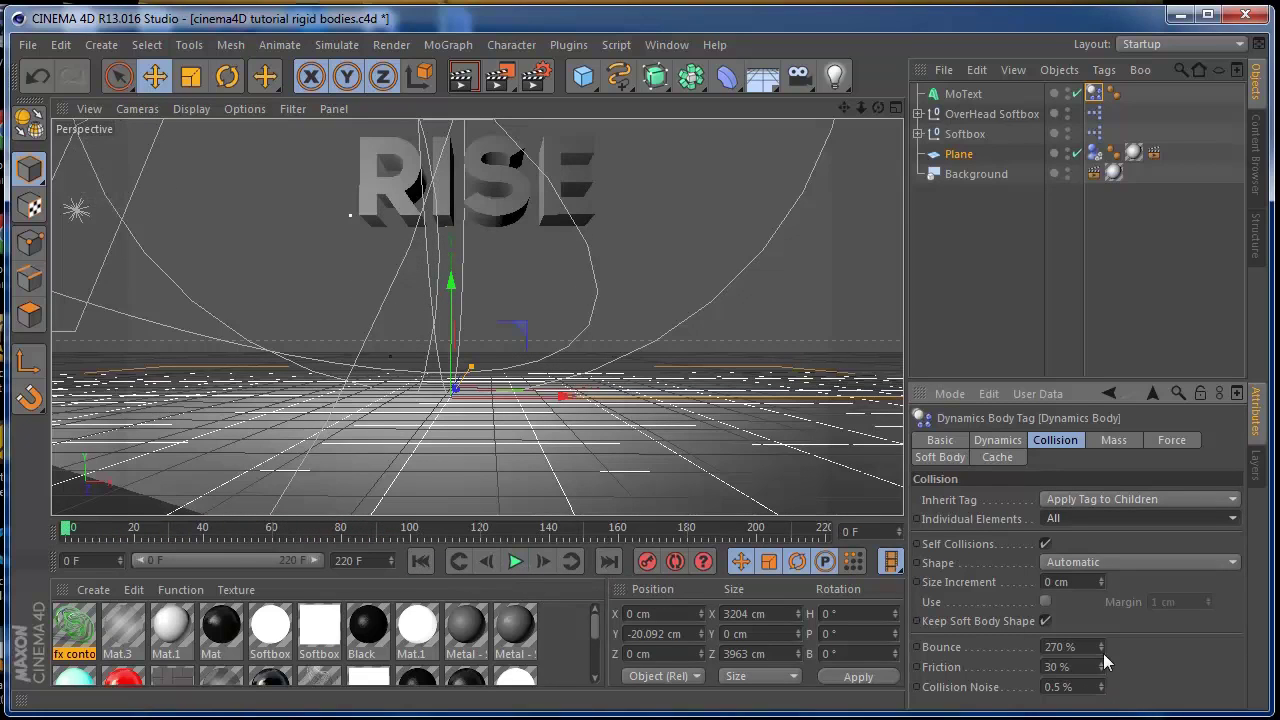
left_click_drag(1102, 649, 1102, 690)
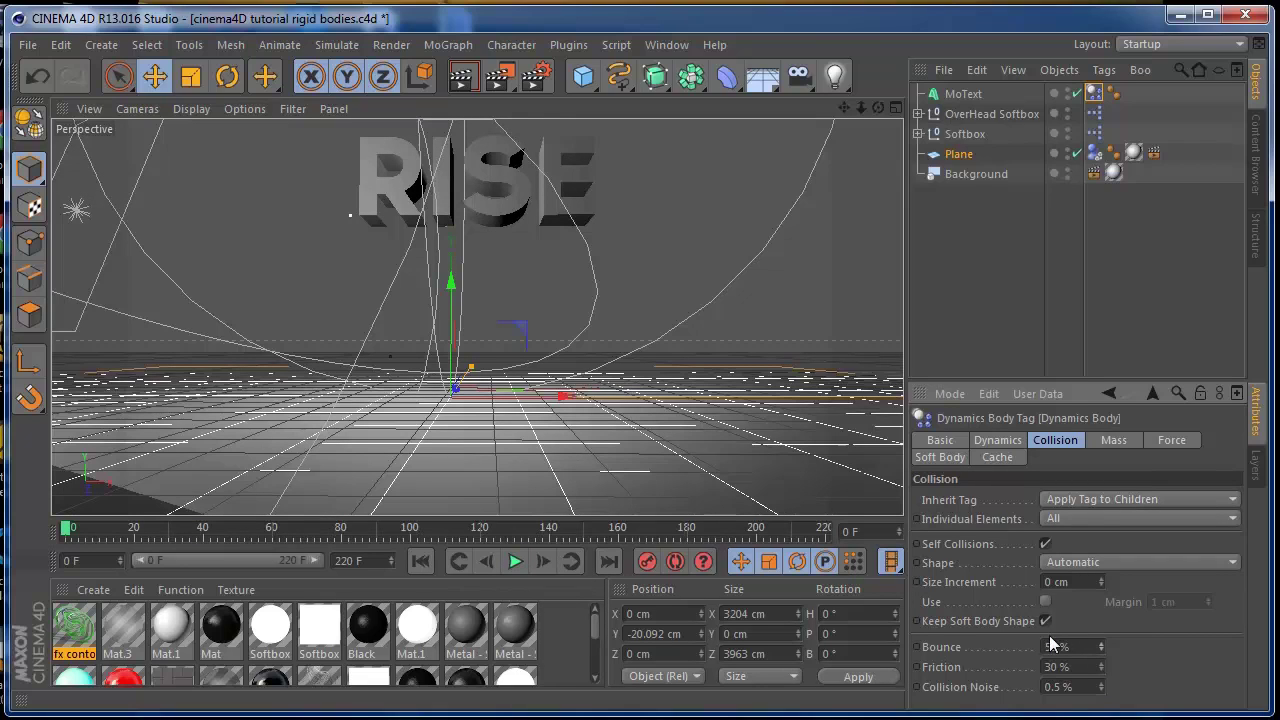
left_click(515, 563)
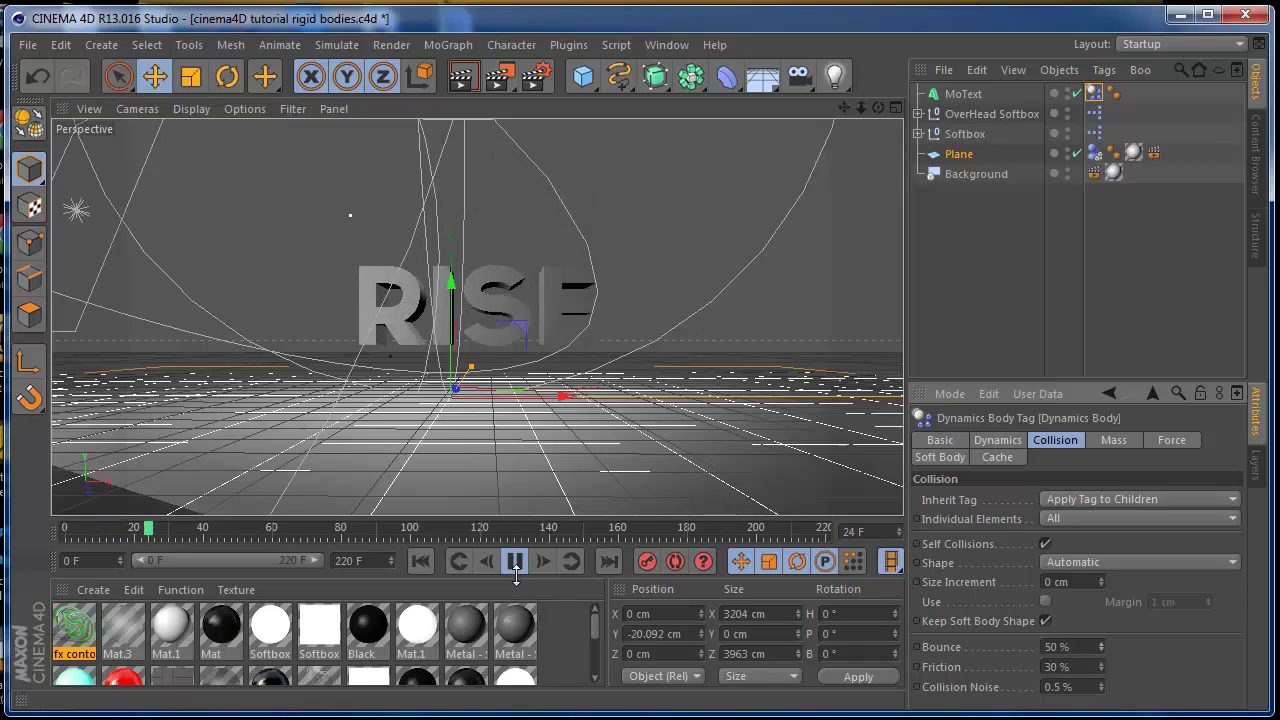
left_click(517, 567)
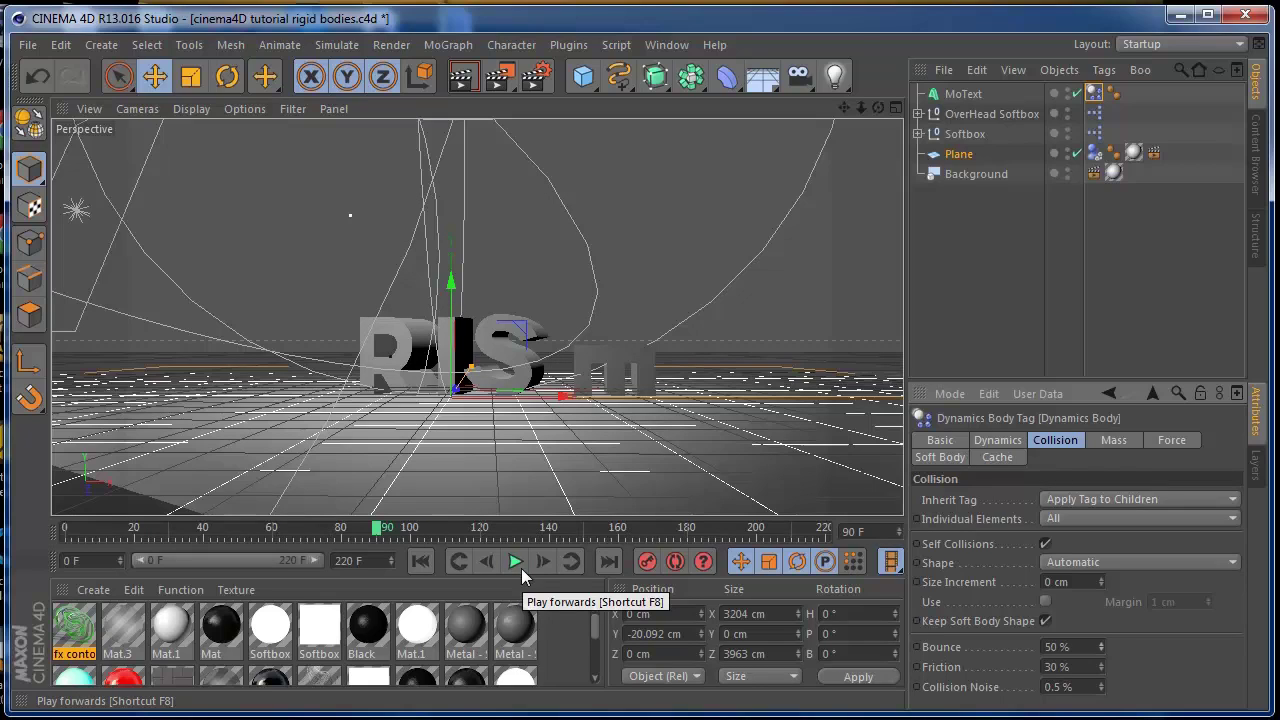
Set Inherit Tag to None, Friction to 335 % and Bounce to 0 %
left_click(427, 560)
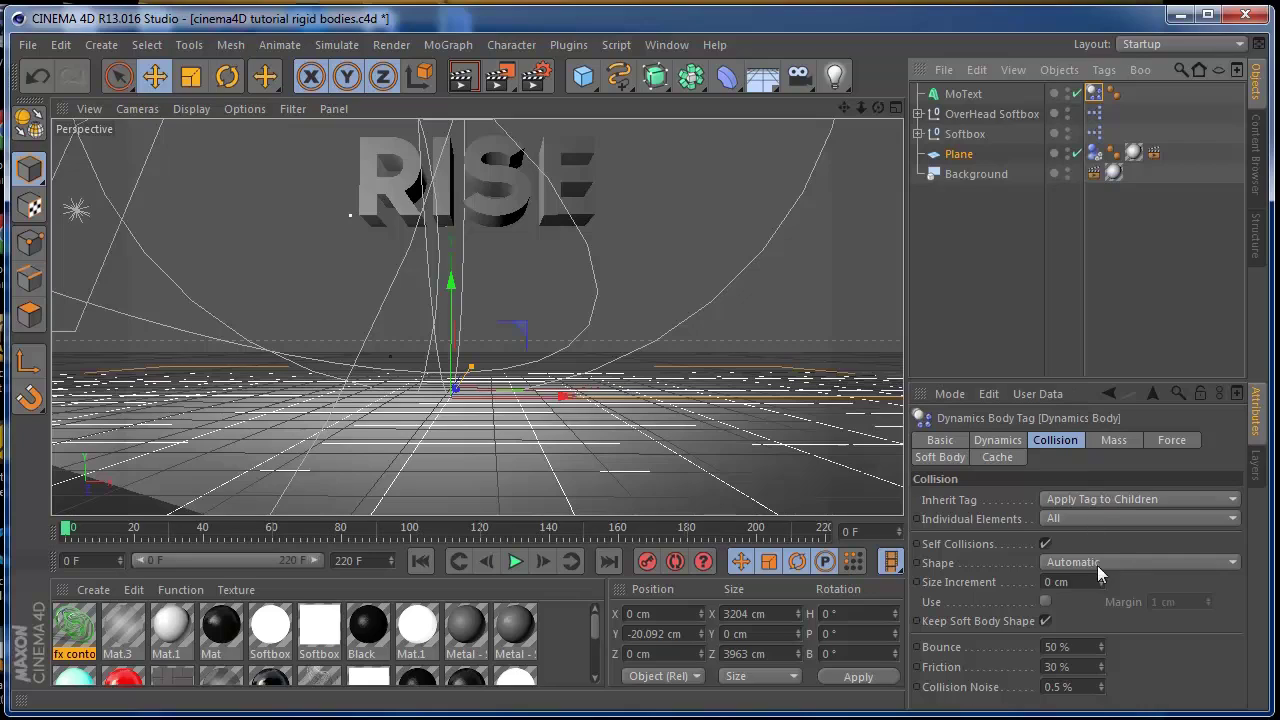
left_click(1104, 500)
left_click(1107, 522)
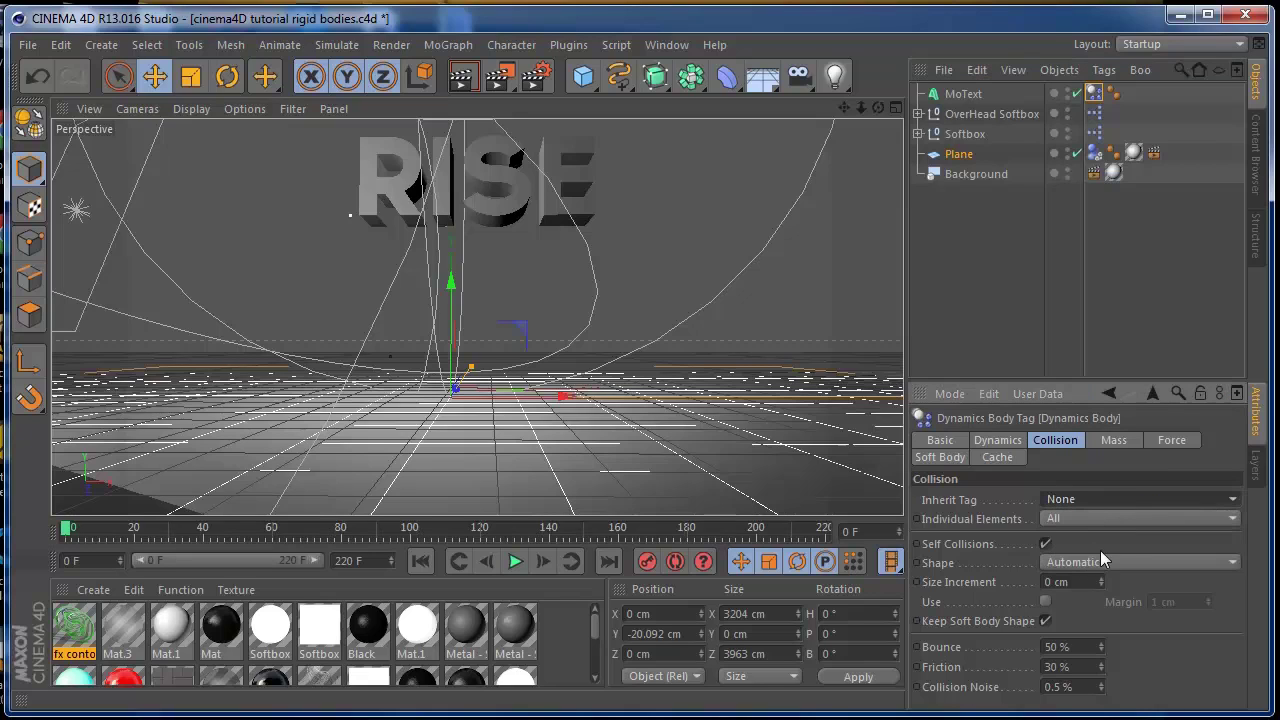
left_click(1103, 646)
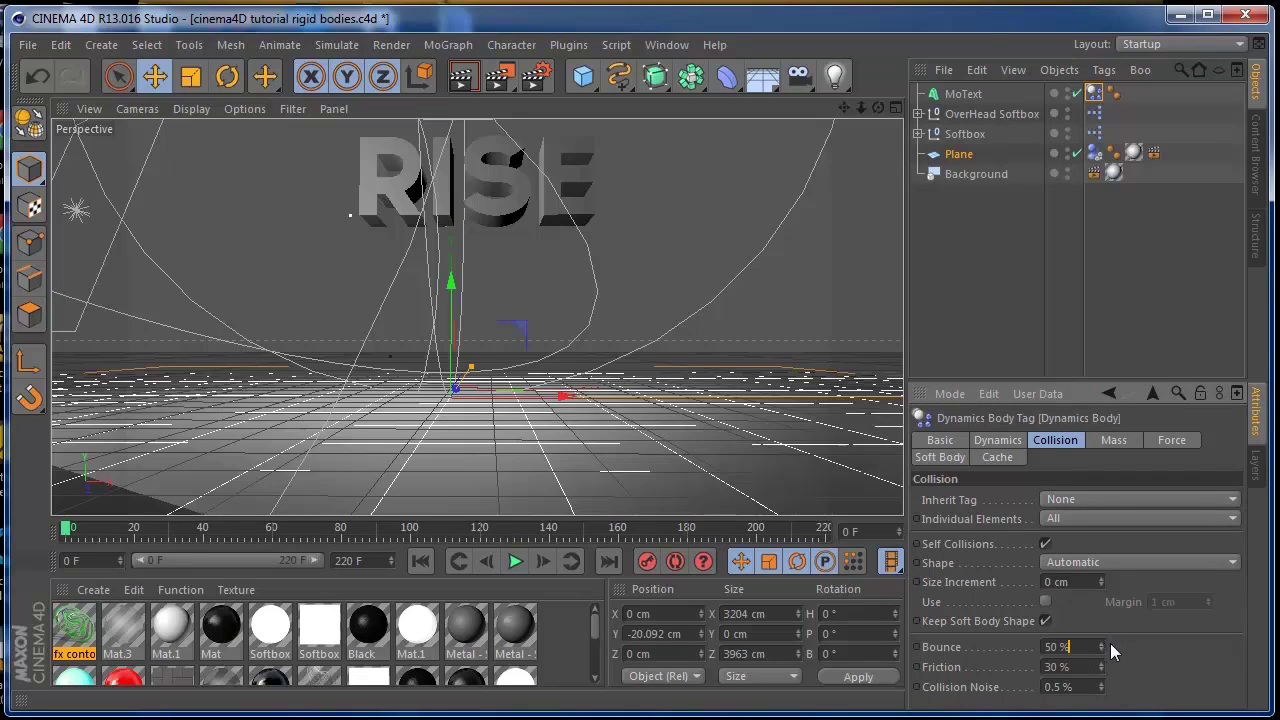
left_click_drag(1105, 670, 1105, 600)
left_click_drag(1104, 651, 1104, 700)
Preview the letters dropping without rebounding, then rewind to the start
left_click(516, 562)
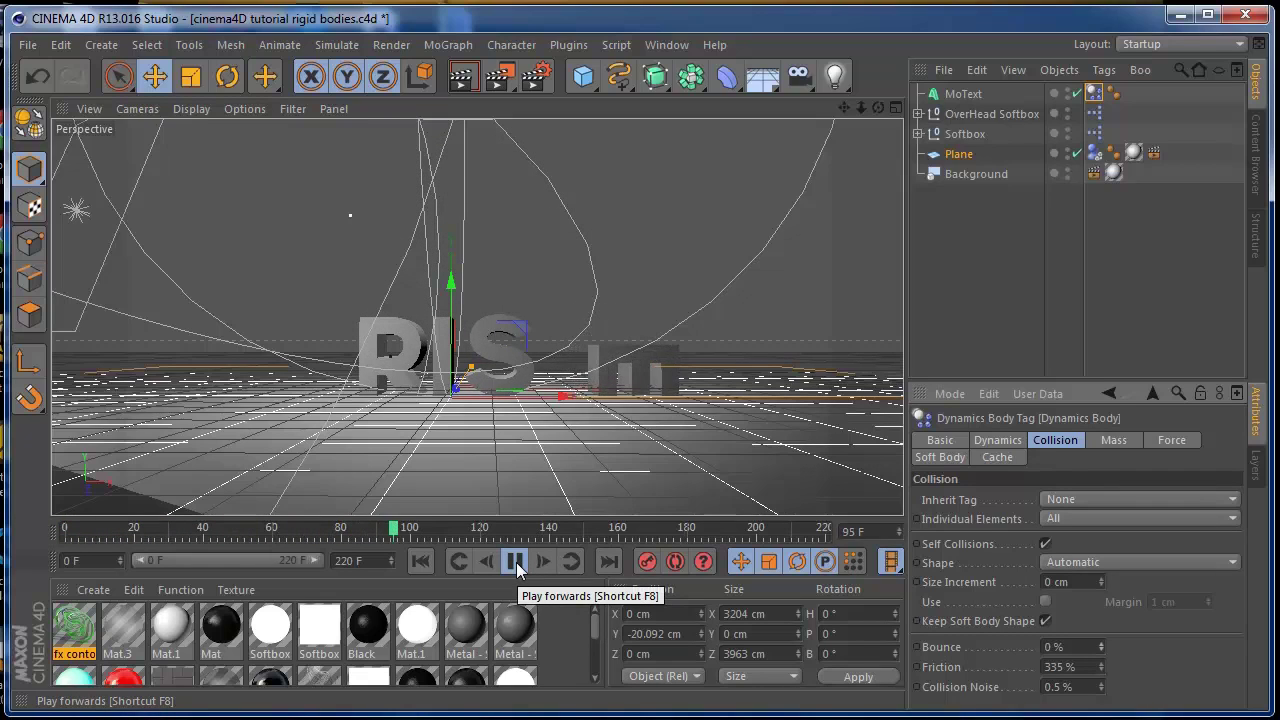
left_click(516, 562)
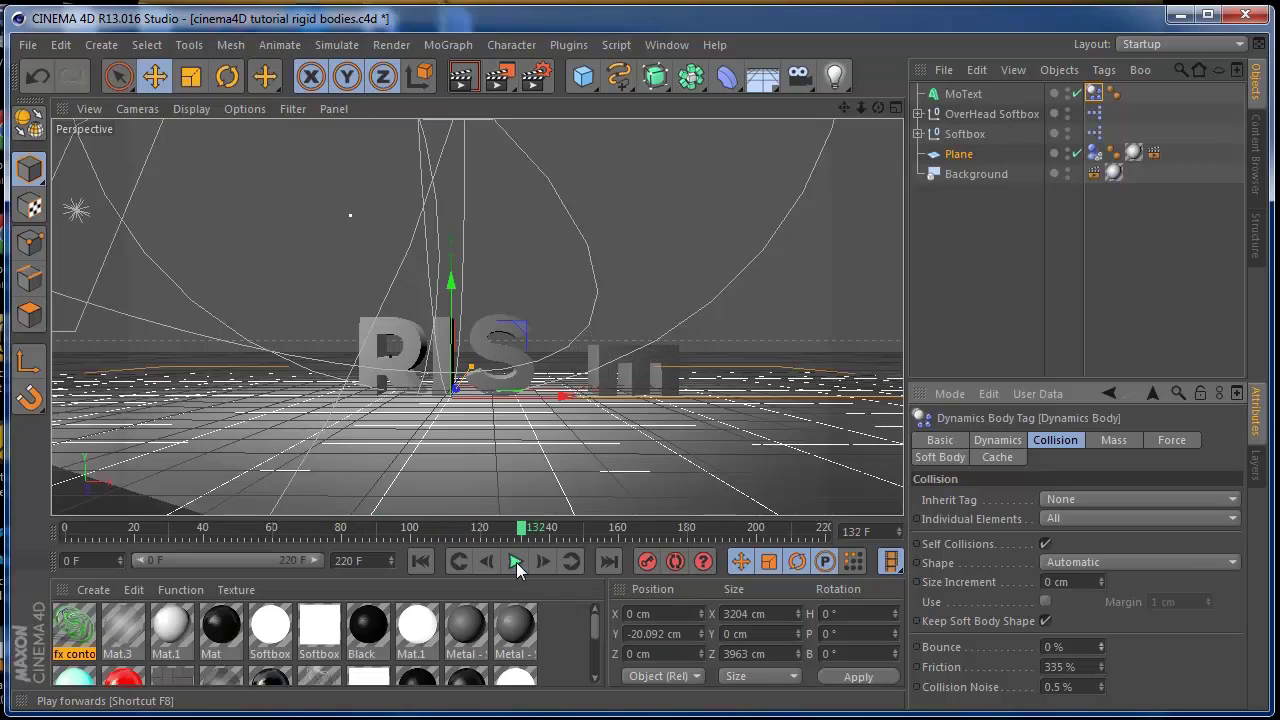
left_click(415, 563)
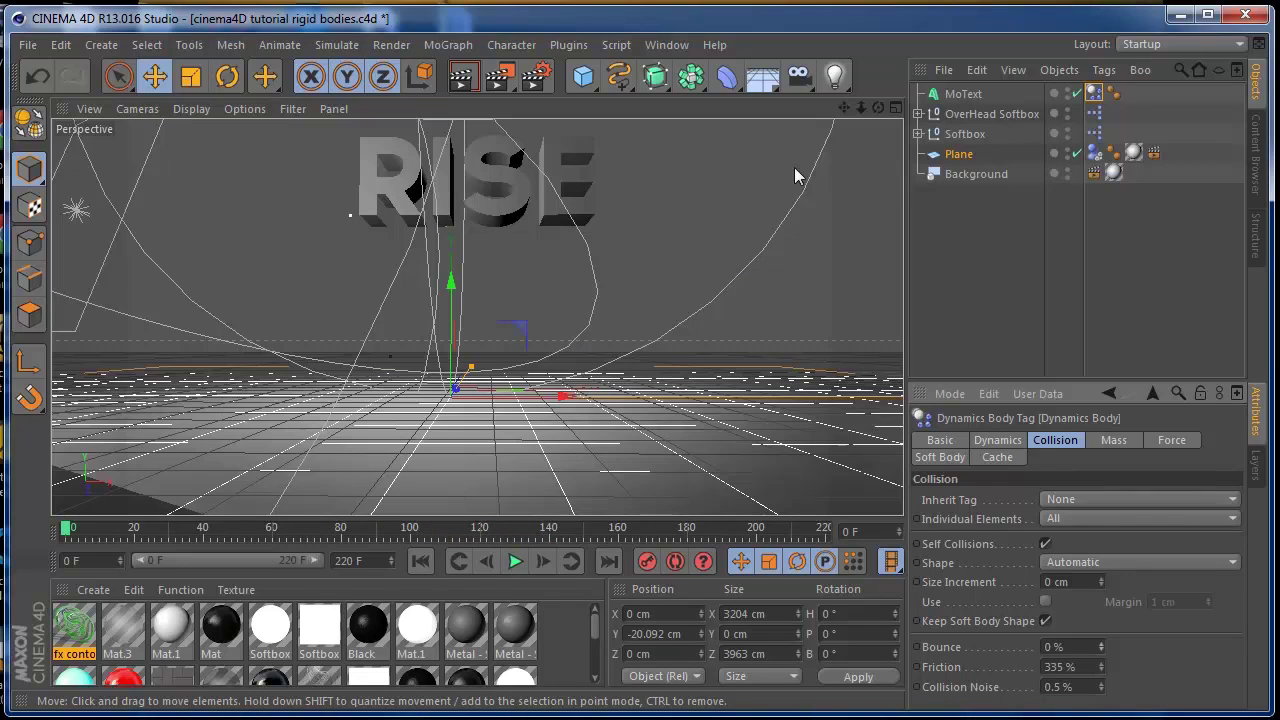
mouse_move(876, 108)
left_mouse_down()
mouse_move(846, 138)
mouse_move(860, 110)
left_mouse_up()
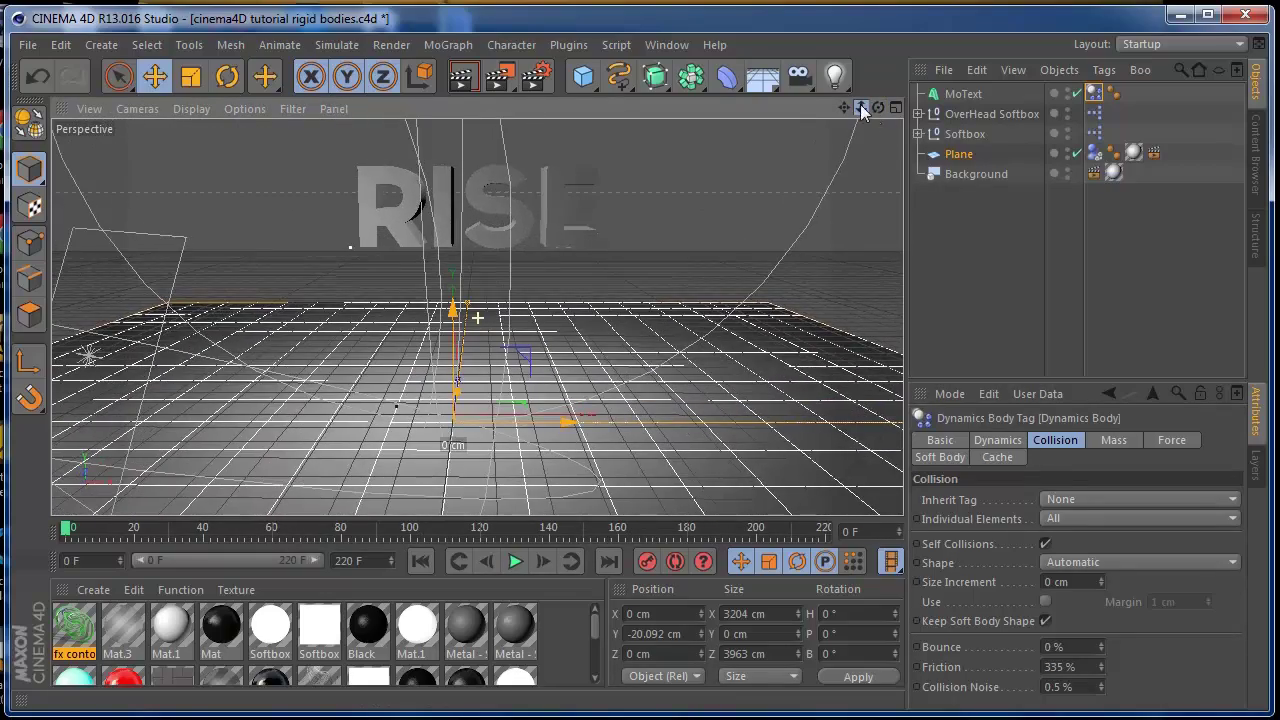
Set Dynamic to Off in the Dynamics tab and keyframe it at frame 0
left_click(997, 441)
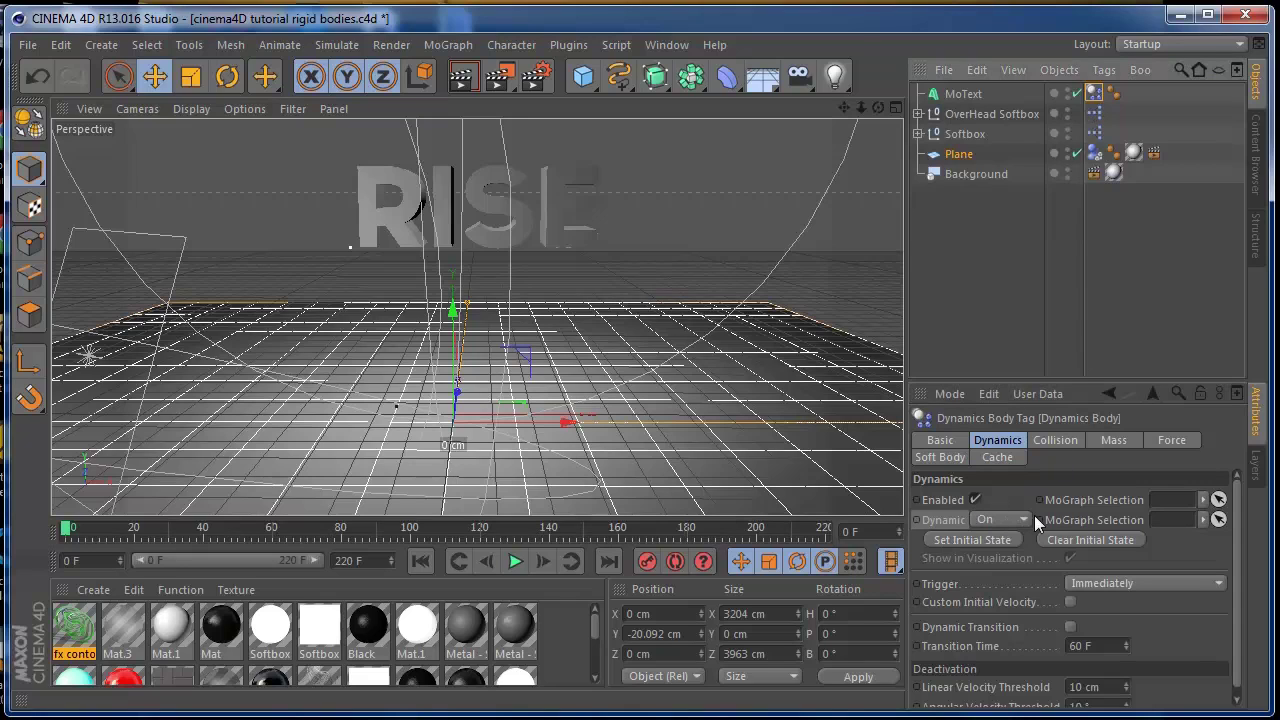
left_click(1010, 538)
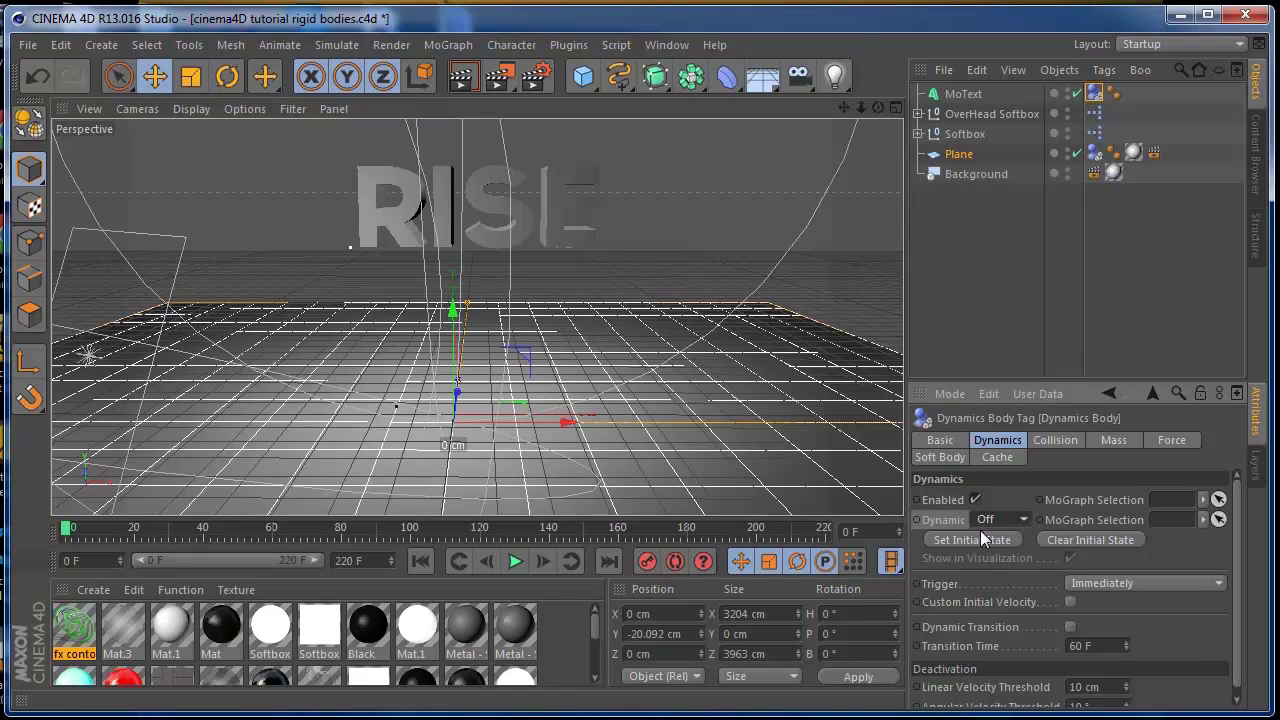
left_click(917, 520, "ctrl")
left_click_drag(64, 535, 254, 543)
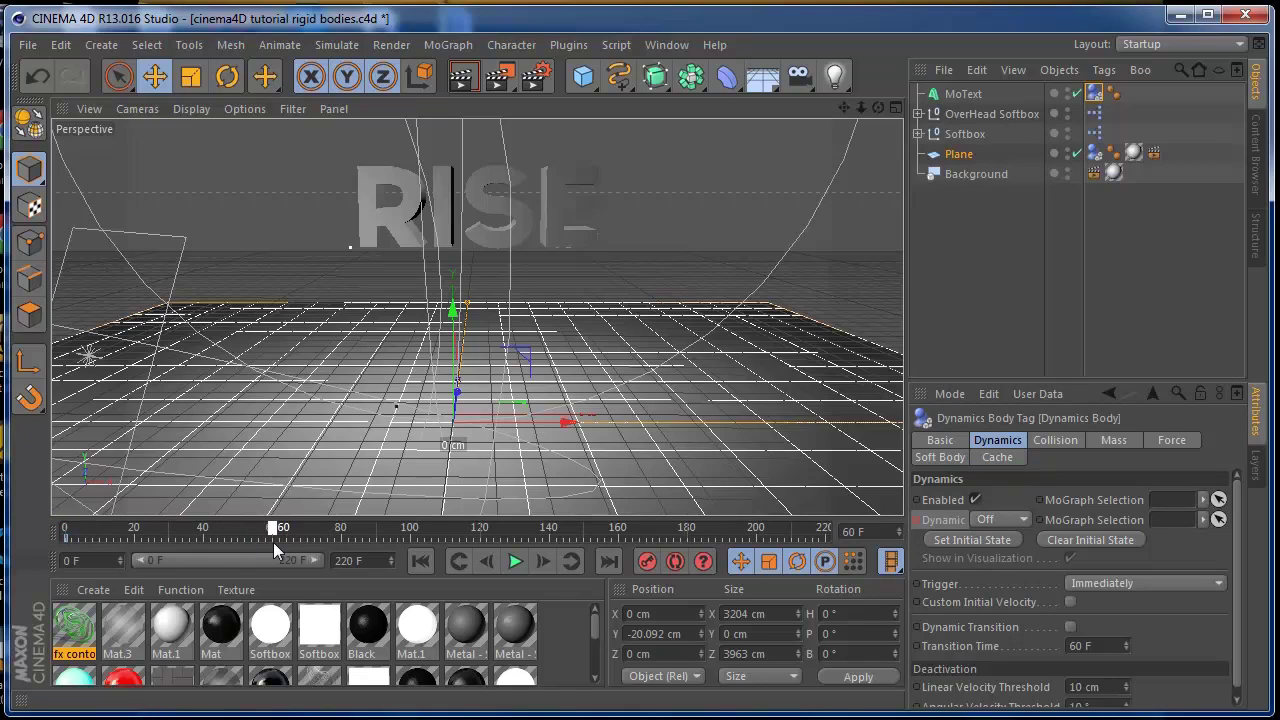
Keyframe Dynamic On at frame 60 and preview RISE hanging, then dropping
left_click(978, 522)
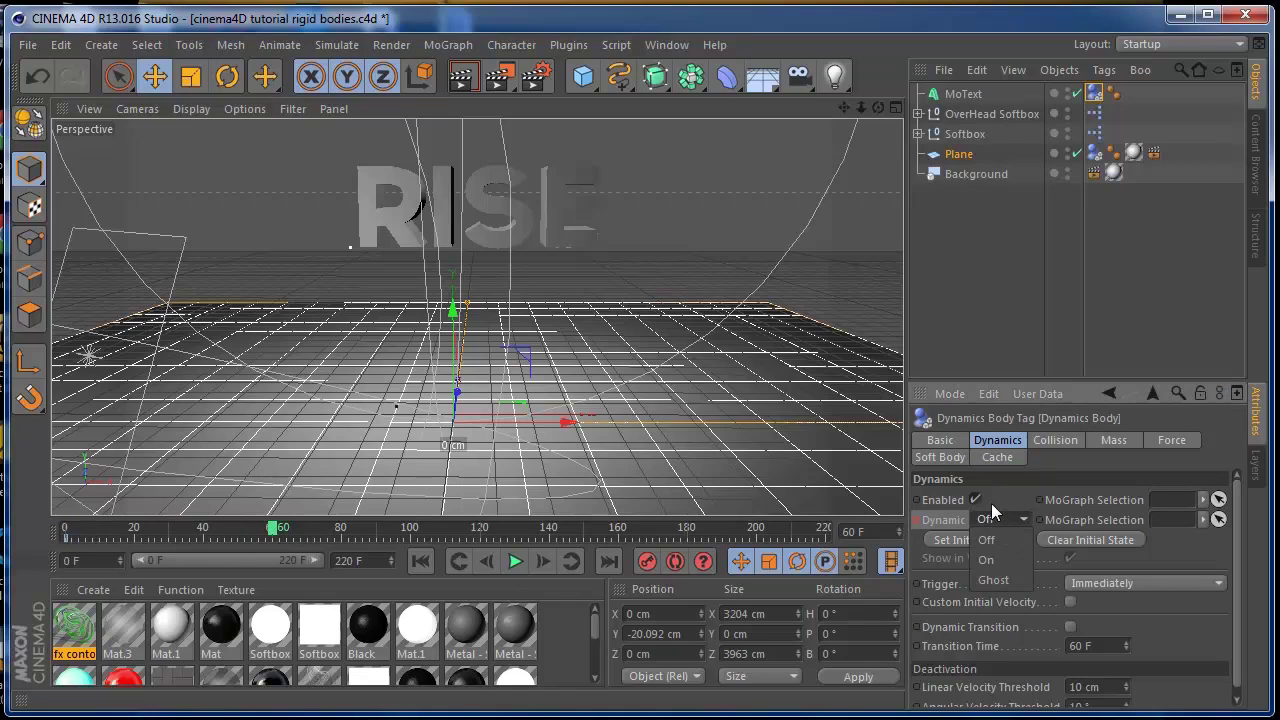
left_click(1005, 557)
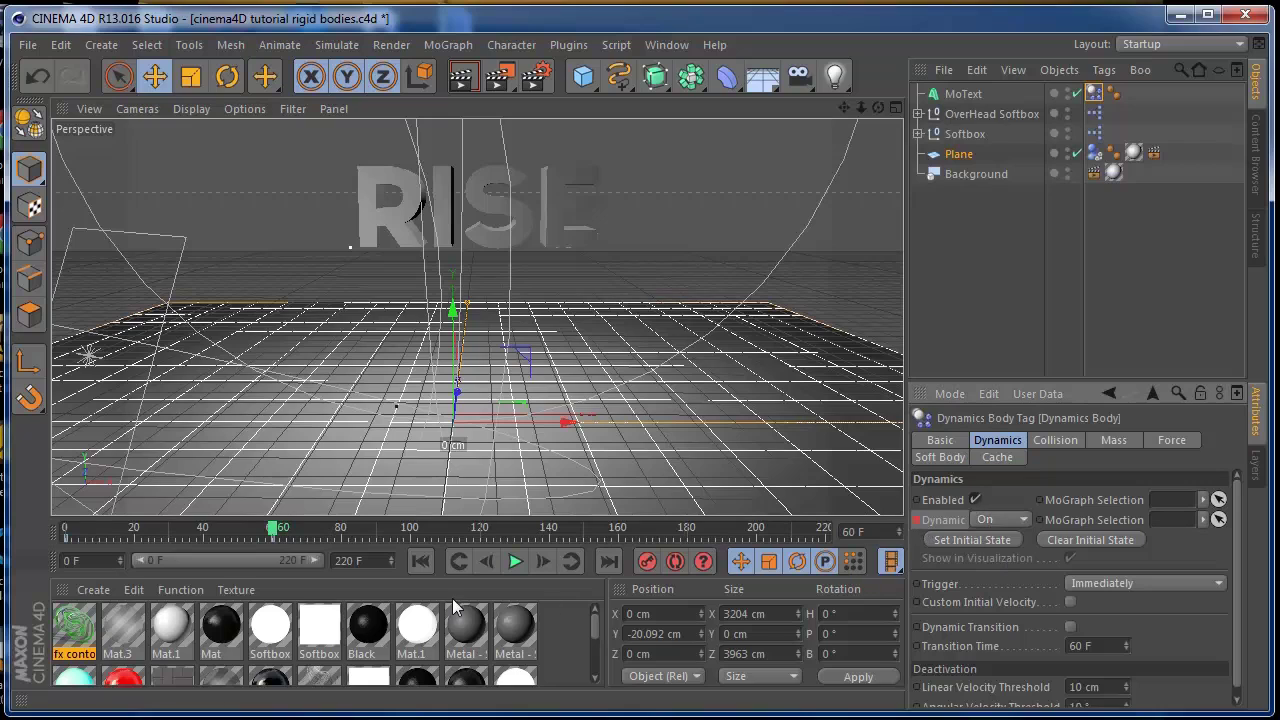
left_click(421, 561)
left_click(508, 561)
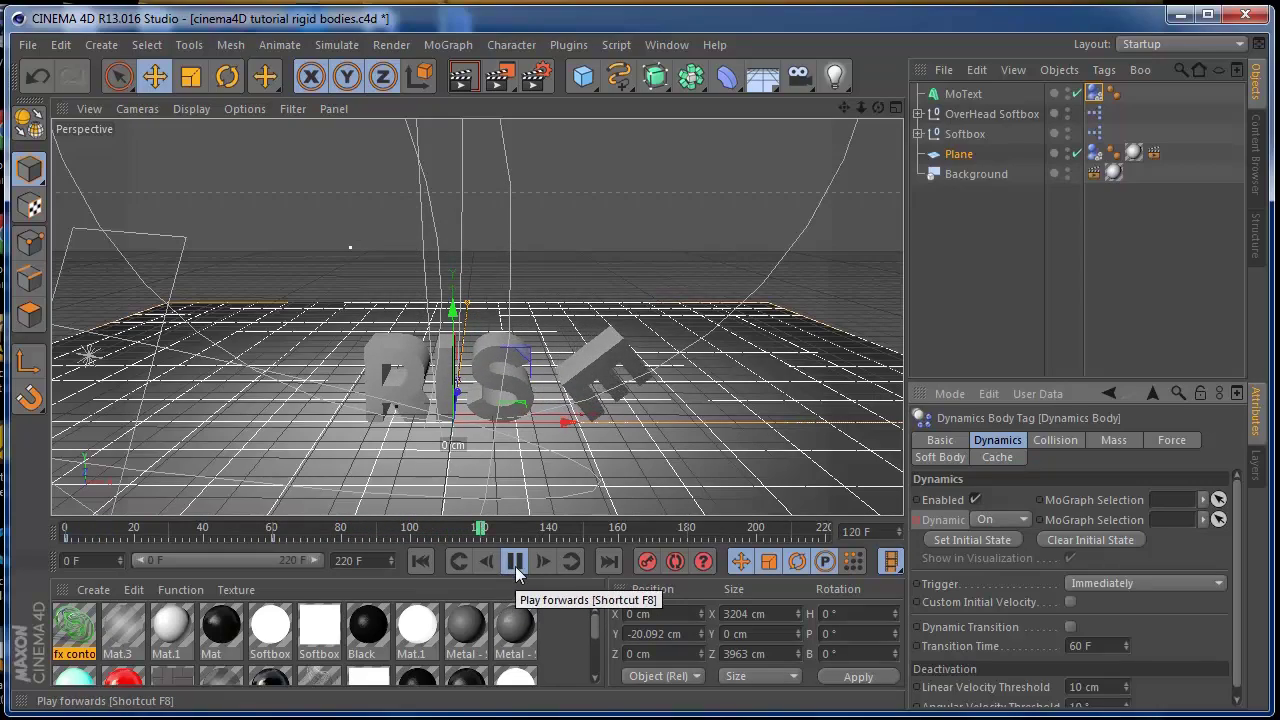
left_click(514, 562)
left_click(421, 561)
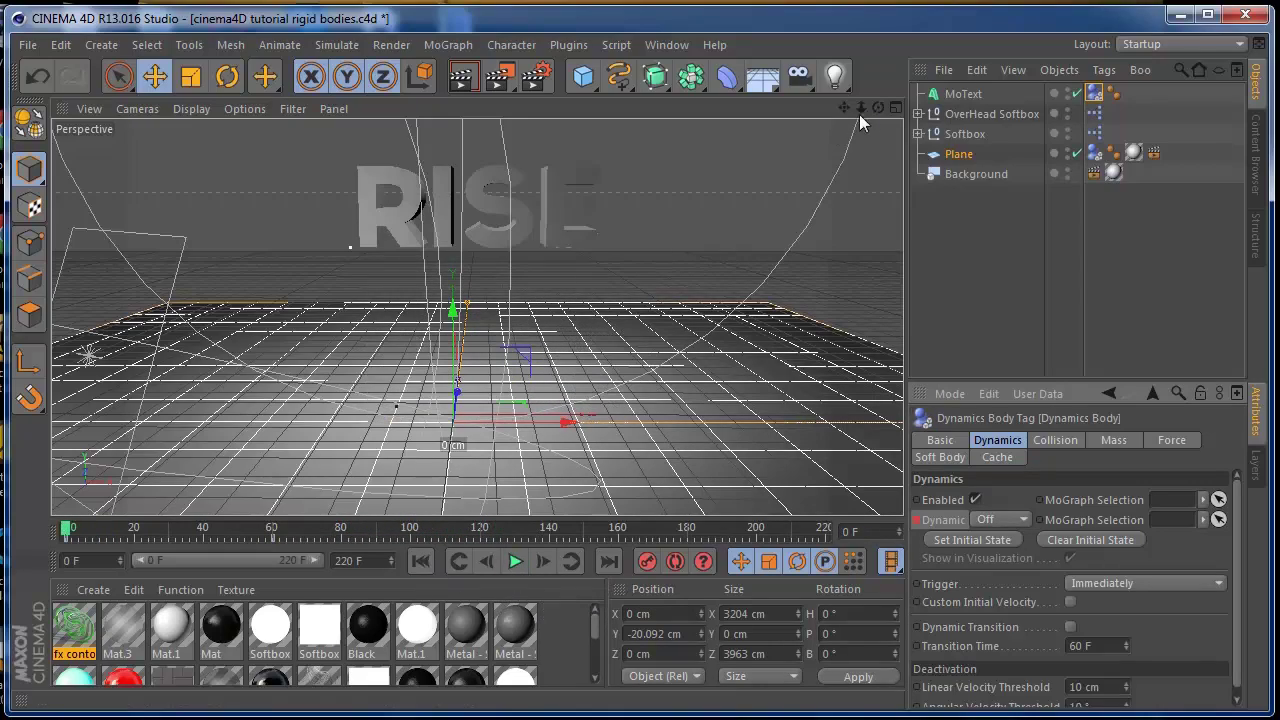
mouse_move(860, 114)
left_mouse_down()
mouse_move(476, 316)
mouse_move(882, 106)
left_mouse_up()
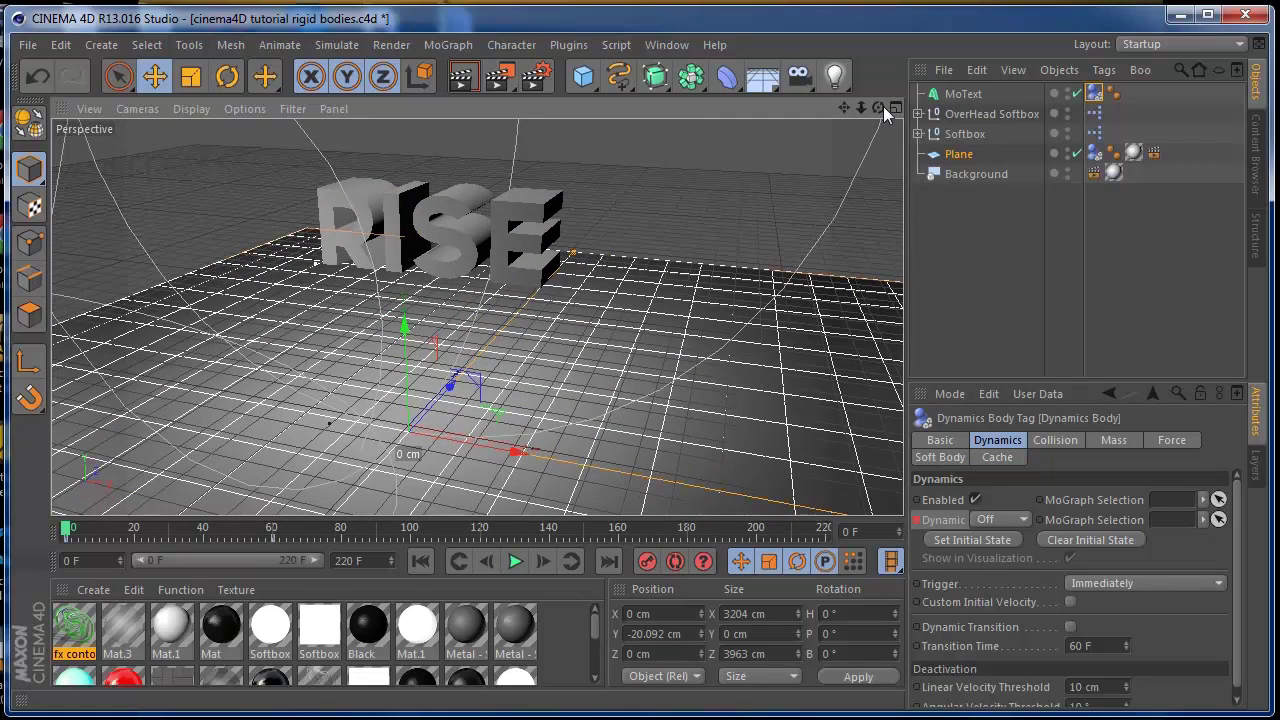